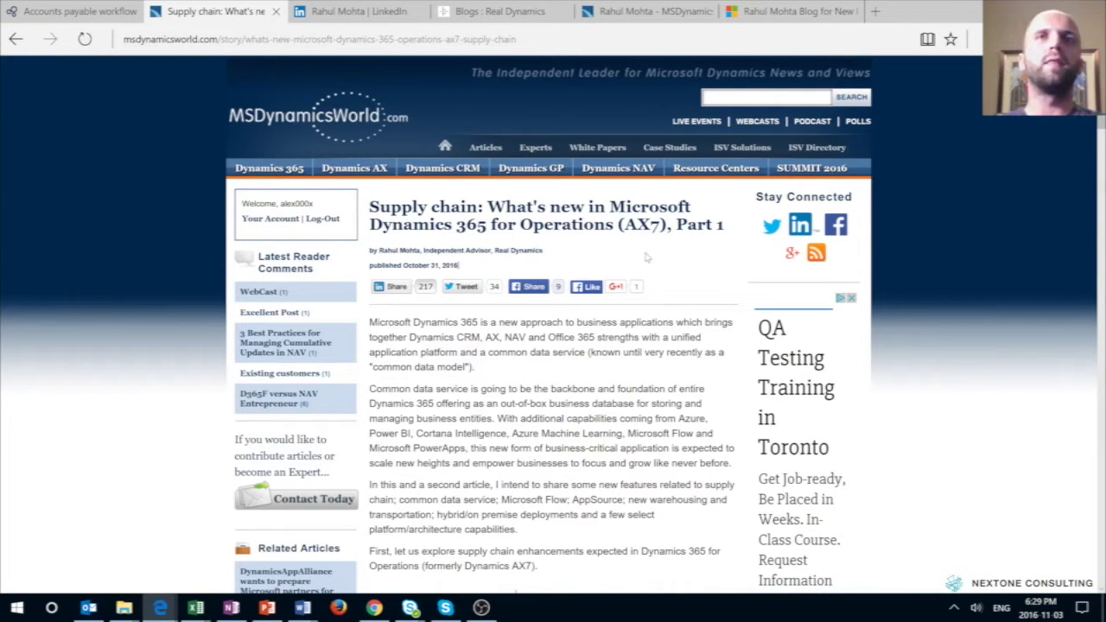
Step: Review the author's LinkedIn profile and the Real Dynamics blogs page
left_click(332, 7)
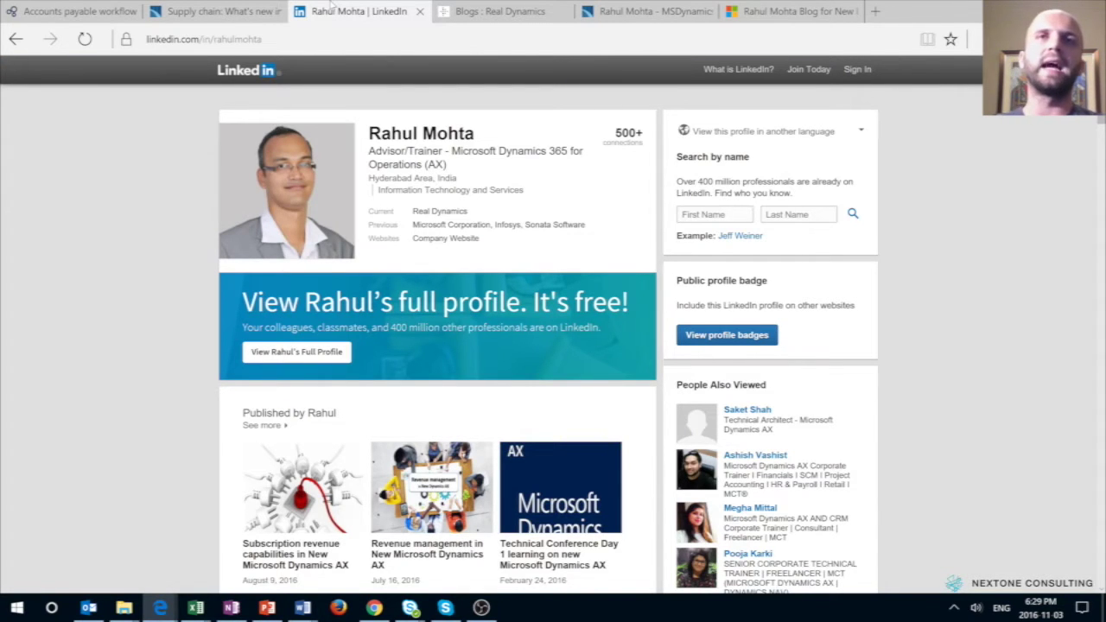
left_click(497, 11)
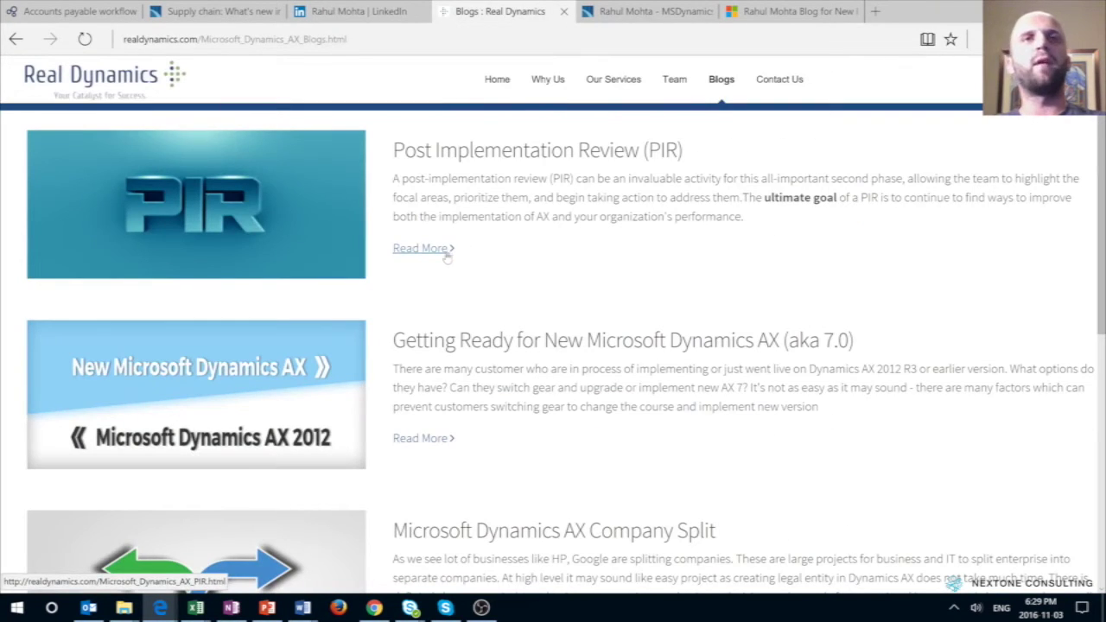
scroll(447, 257, "down", 5)
scroll(446, 257, "up", 5)
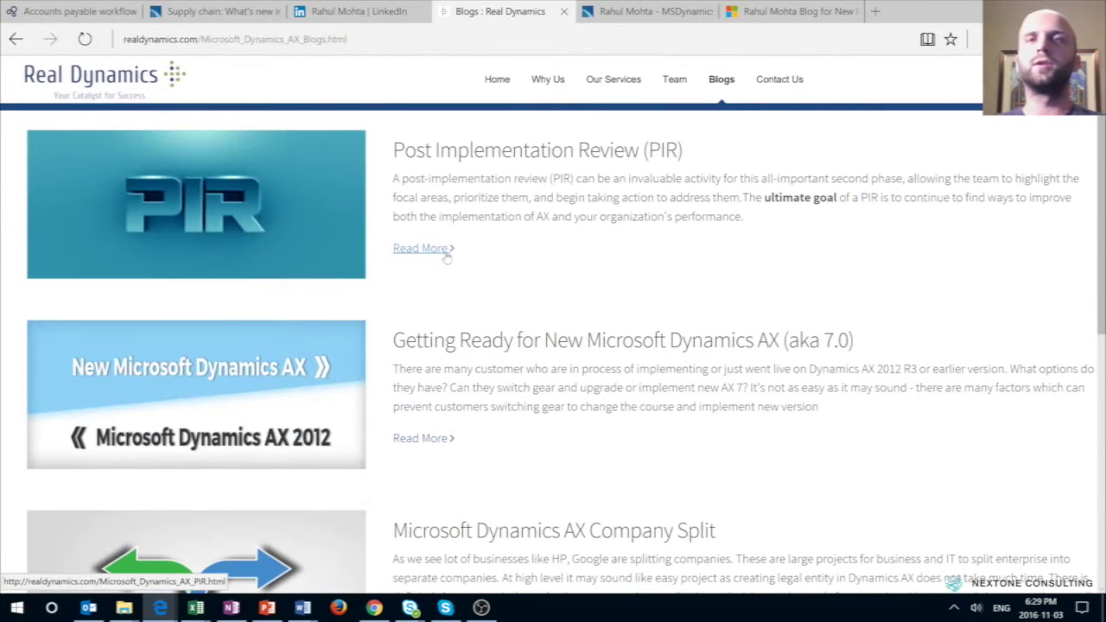
Step: Look over the author's MSDynamicsWorld and community blog pages, then return to the supply chain article
key("ctrl+Tab")
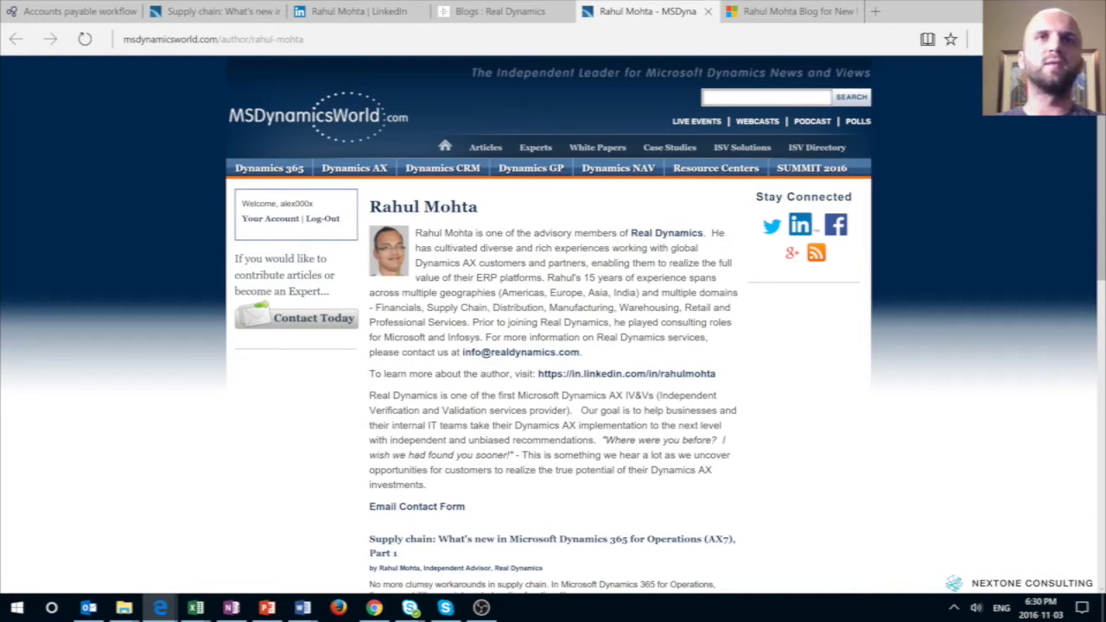
key("ctrl+Tab")
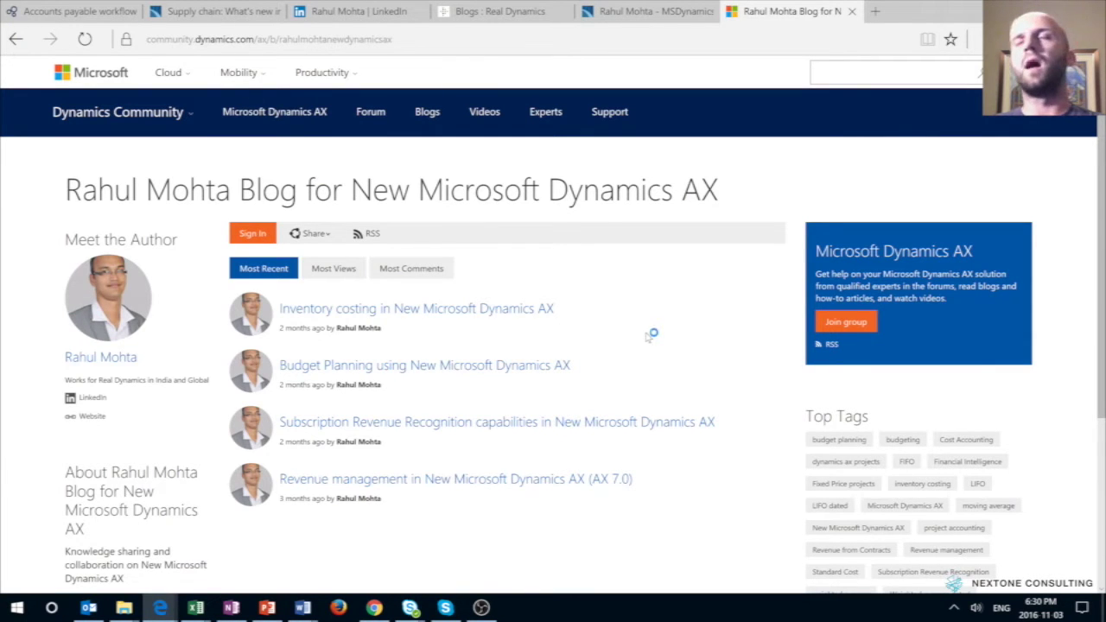
key("ctrl+2")
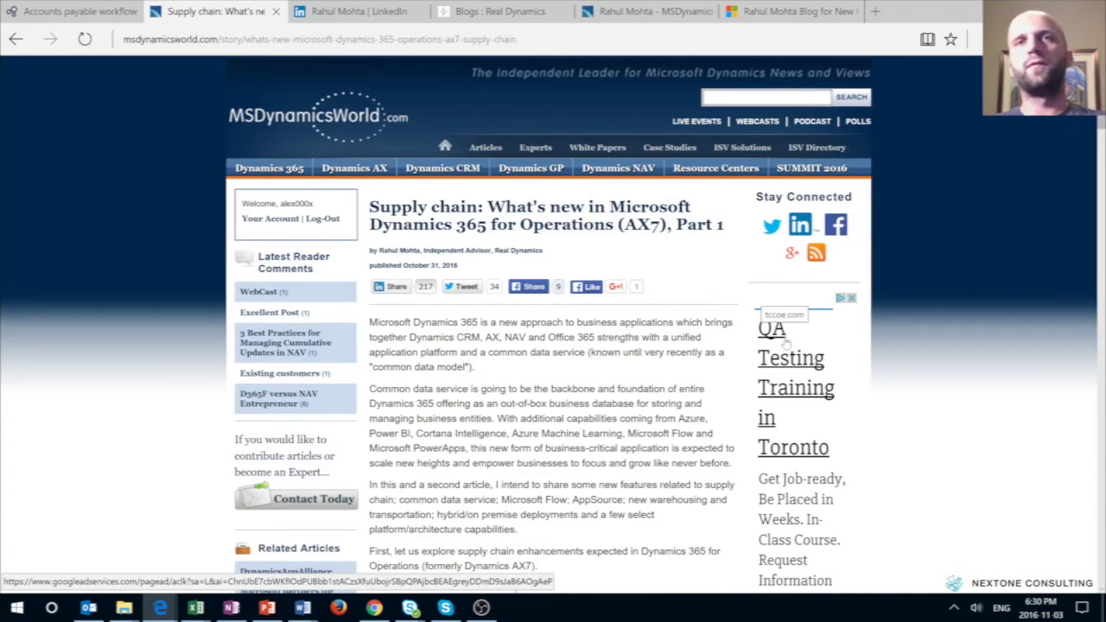
scroll(777, 363, "down", 10)
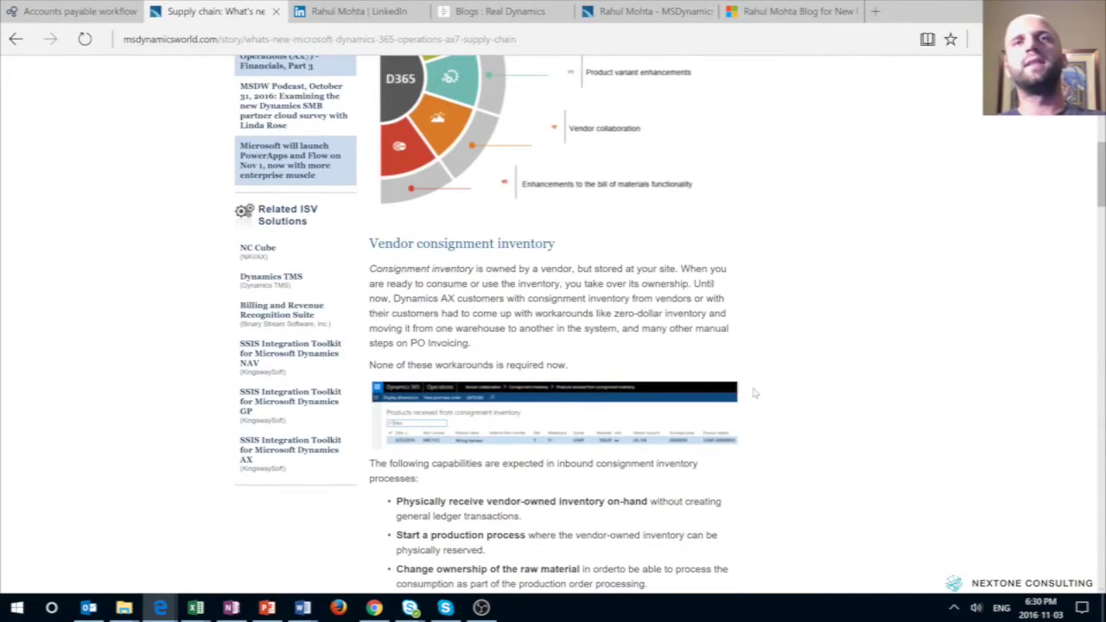
scroll(753, 393, "down", 1)
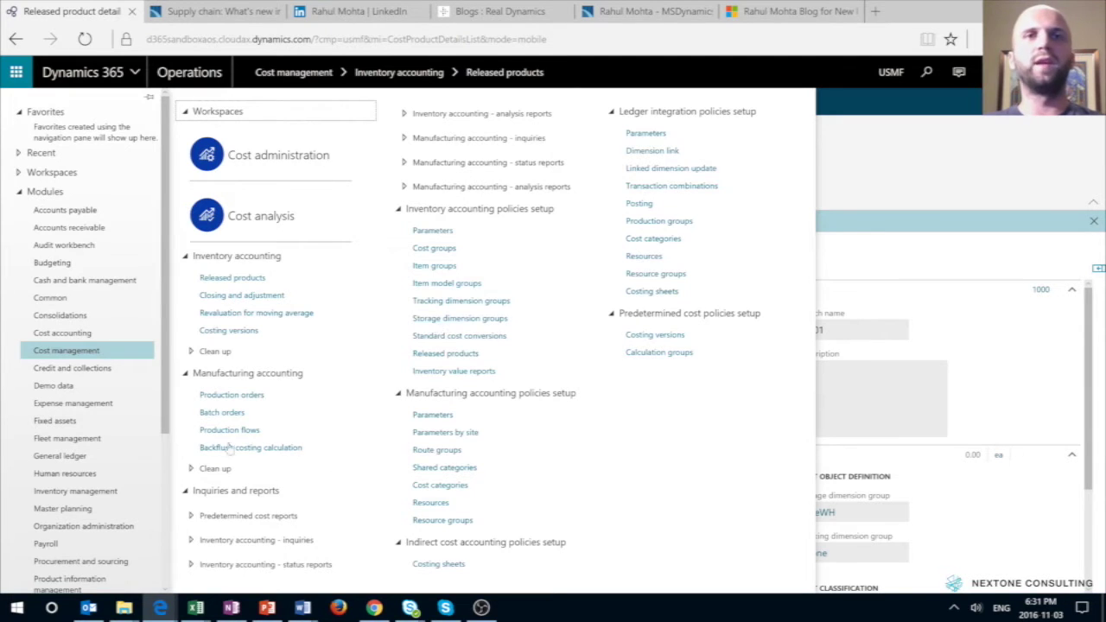
Step: Open the Owner tracking dimension group of ok-consignment and select AirCarrier among the inventory owners
scroll(95, 389, "down", 3)
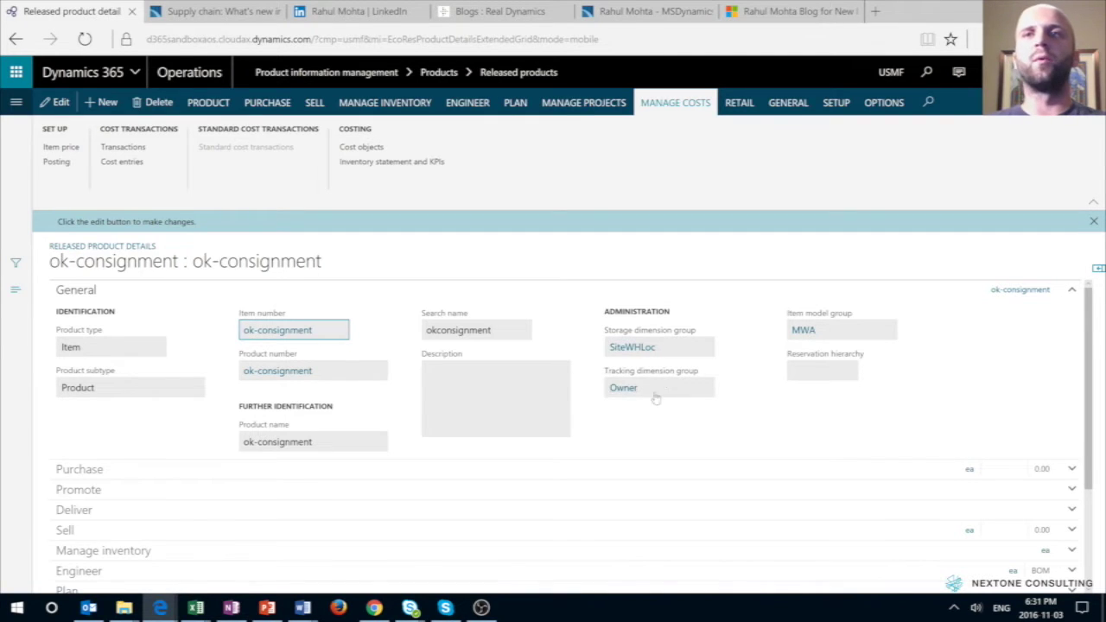
left_click(623, 388)
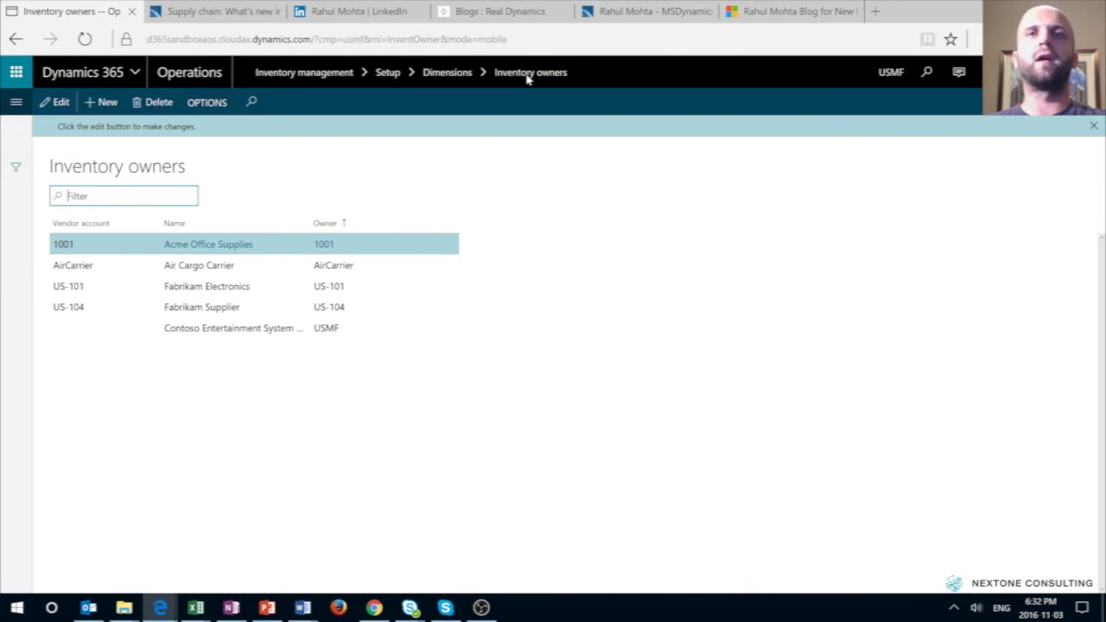
left_click(207, 266)
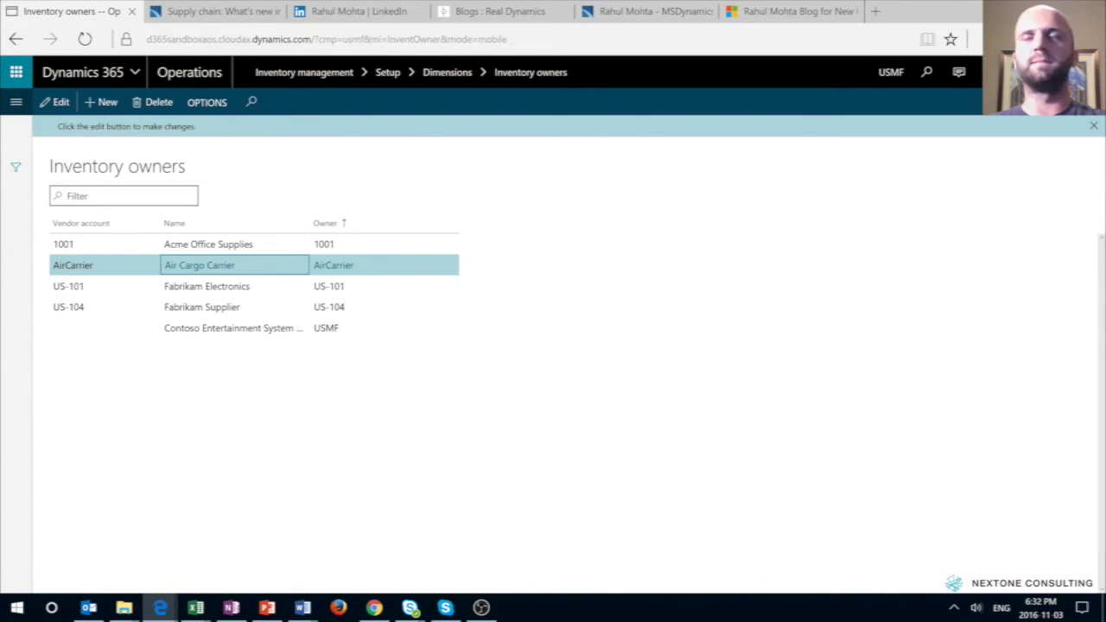
Step: Create a new consignment replenishment order with AirCarrier as the vendor
left_click(16, 102)
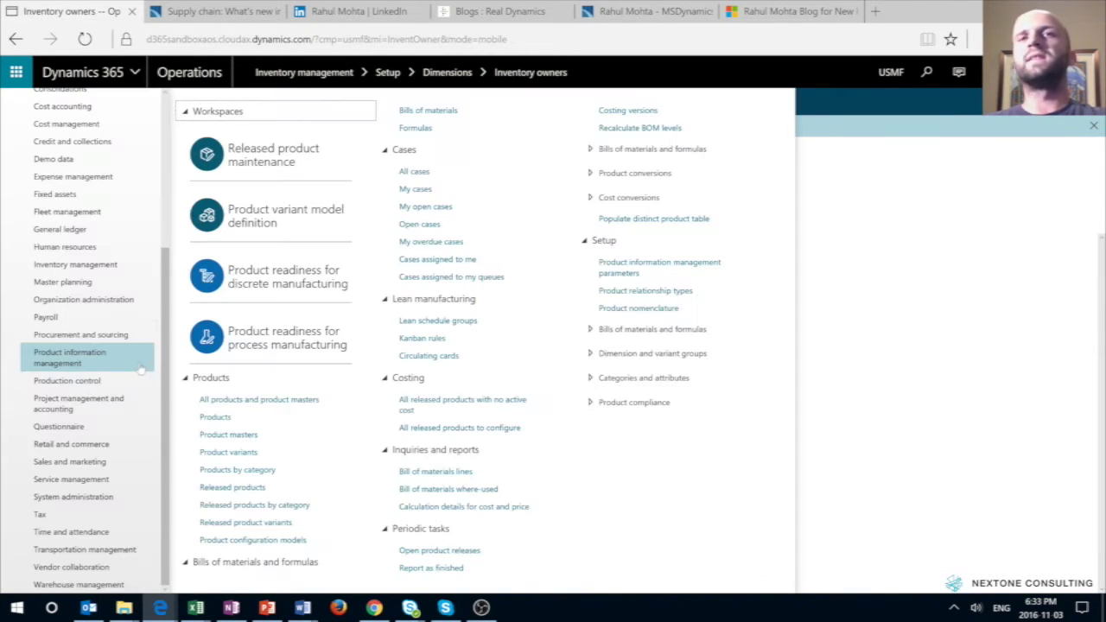
left_click(95, 337)
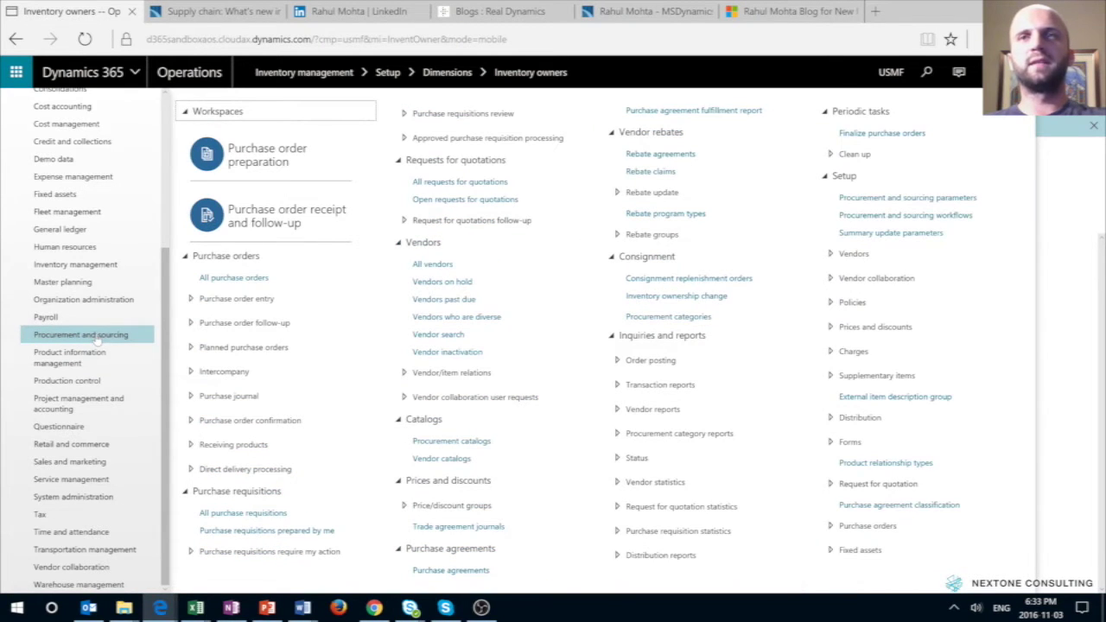
left_click(667, 278)
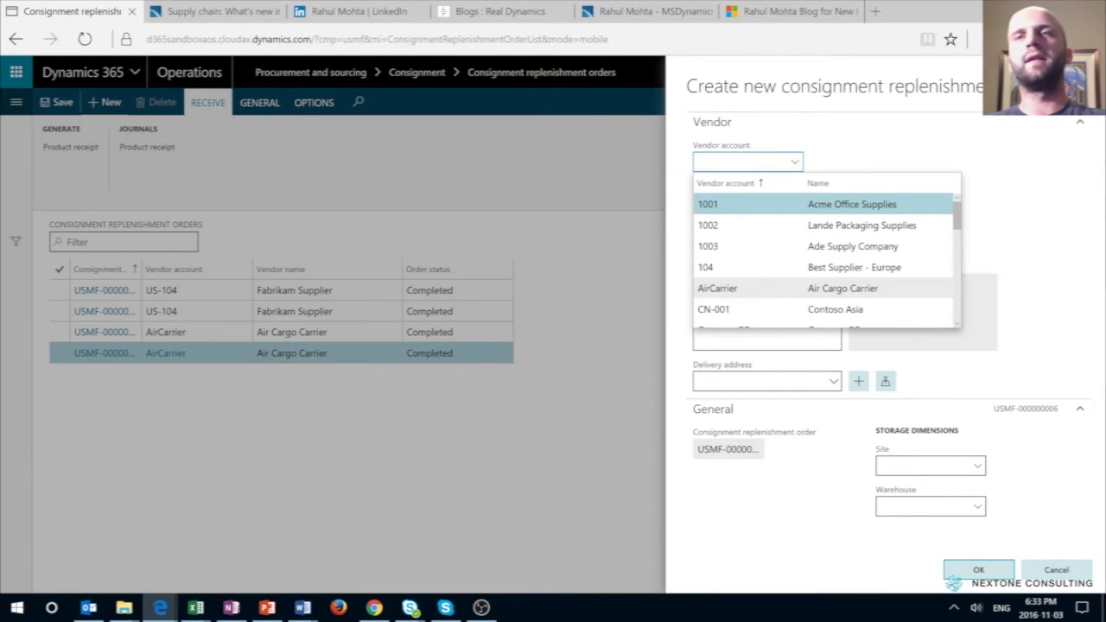
left_click(717, 288)
left_click(978, 570)
Step: Add an order line for 10 ok-consignment and save the order
left_click(79, 400)
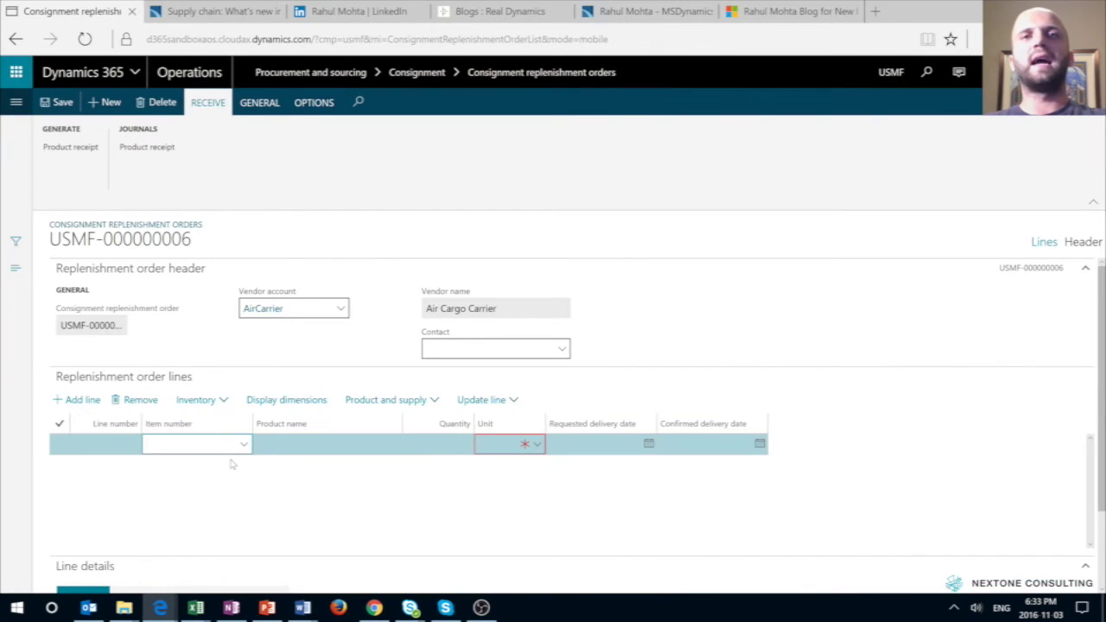
type("o")
key("Tab")
type("10")
key("Tab")
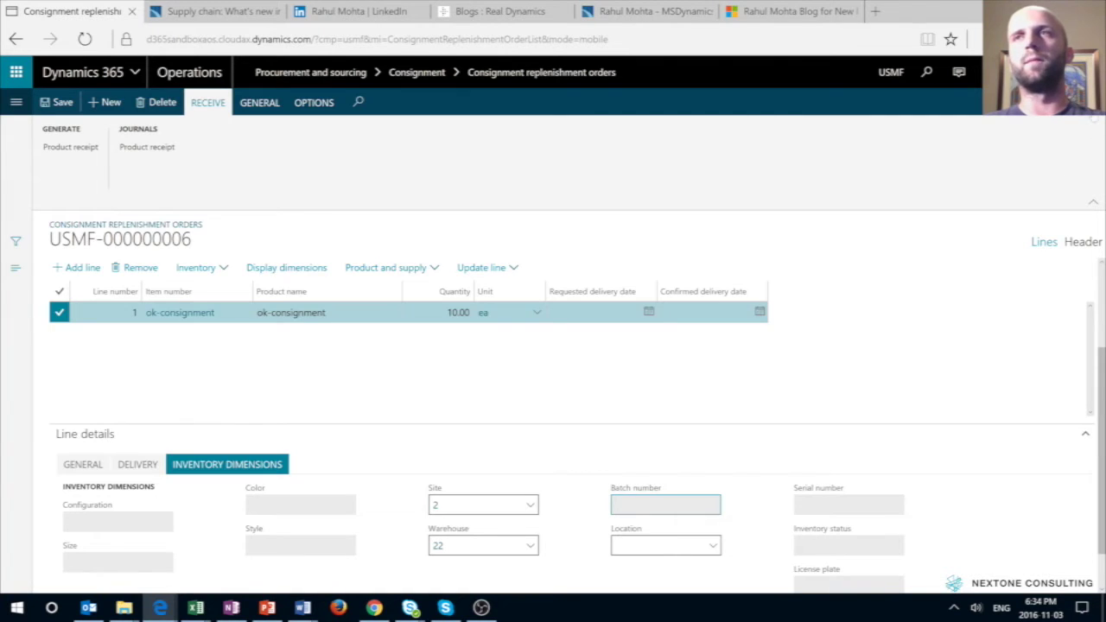
key("Escape")
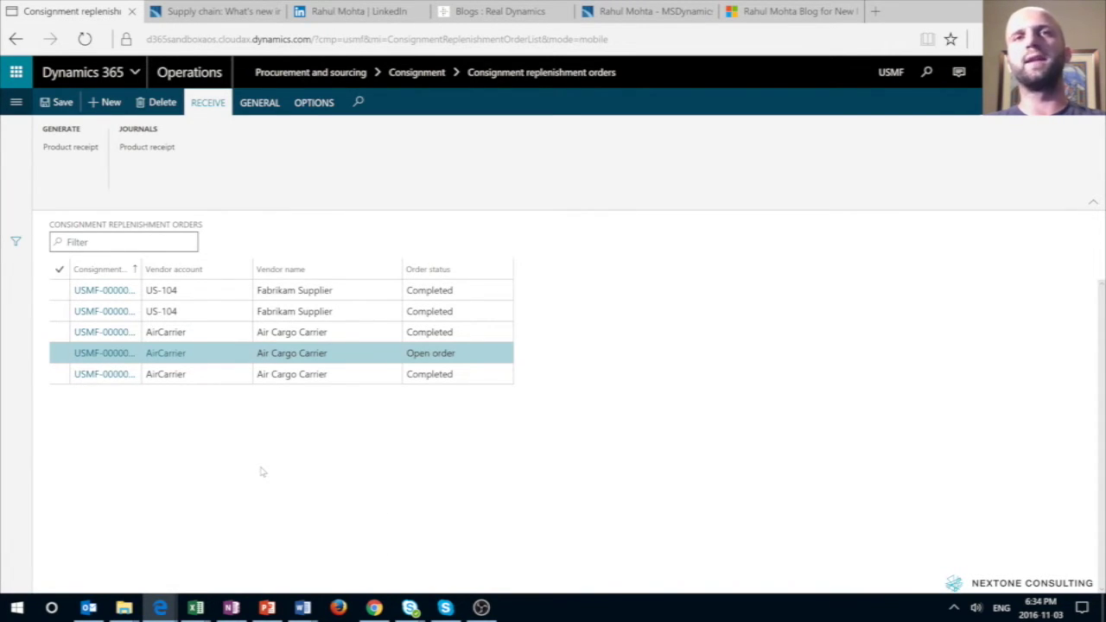
Step: Post product receipt 200 for the AirCarrier consignment order, then go to all production orders
left_click(74, 149)
type("200")
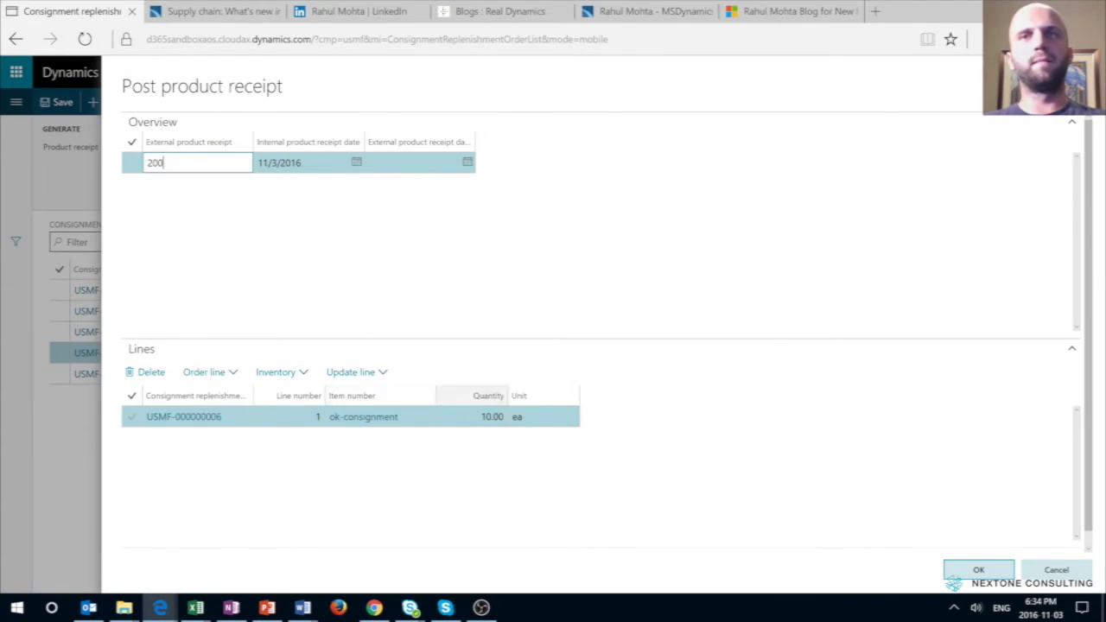
key("Return")
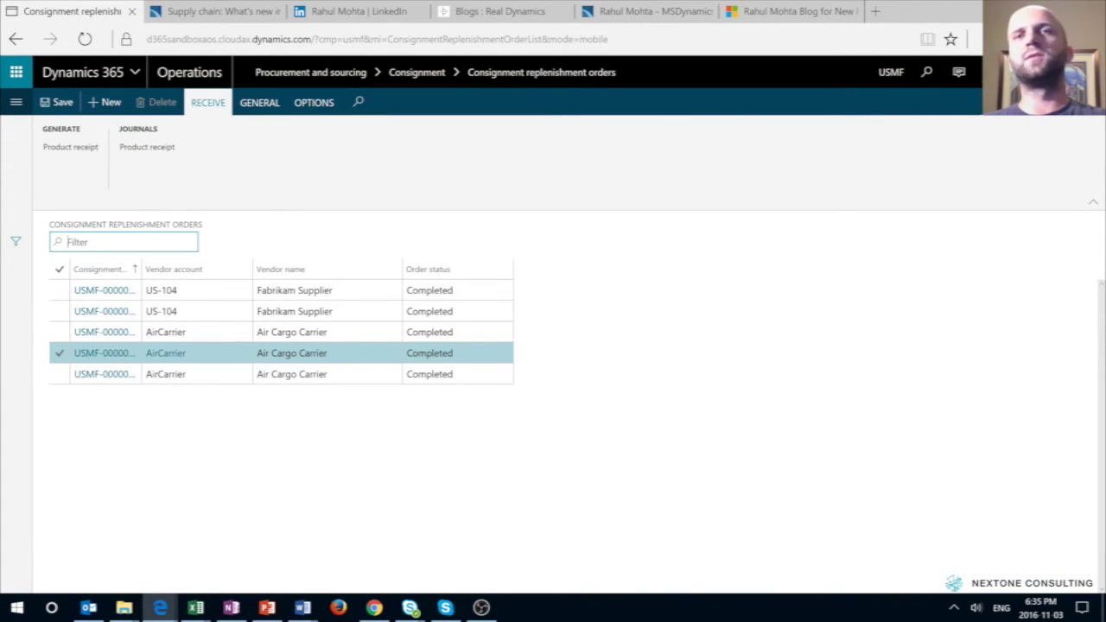
left_click(781, 423)
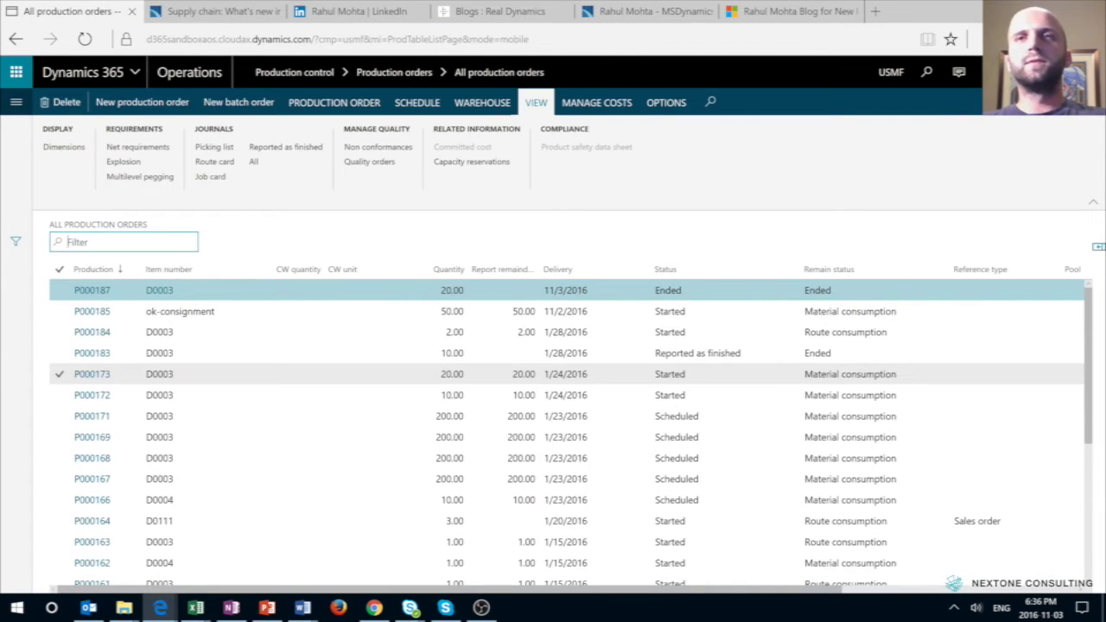
mouse_move(160, 374)
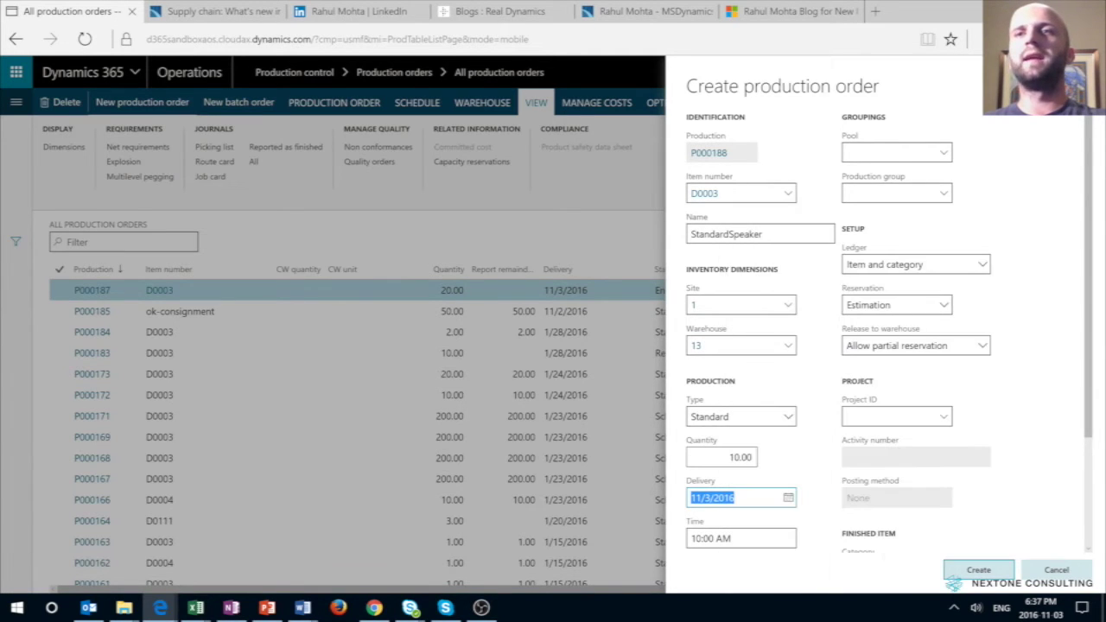
Step: Create production order P000188 for 10 of D0003 and estimate it
left_click(978, 570)
left_click(294, 147)
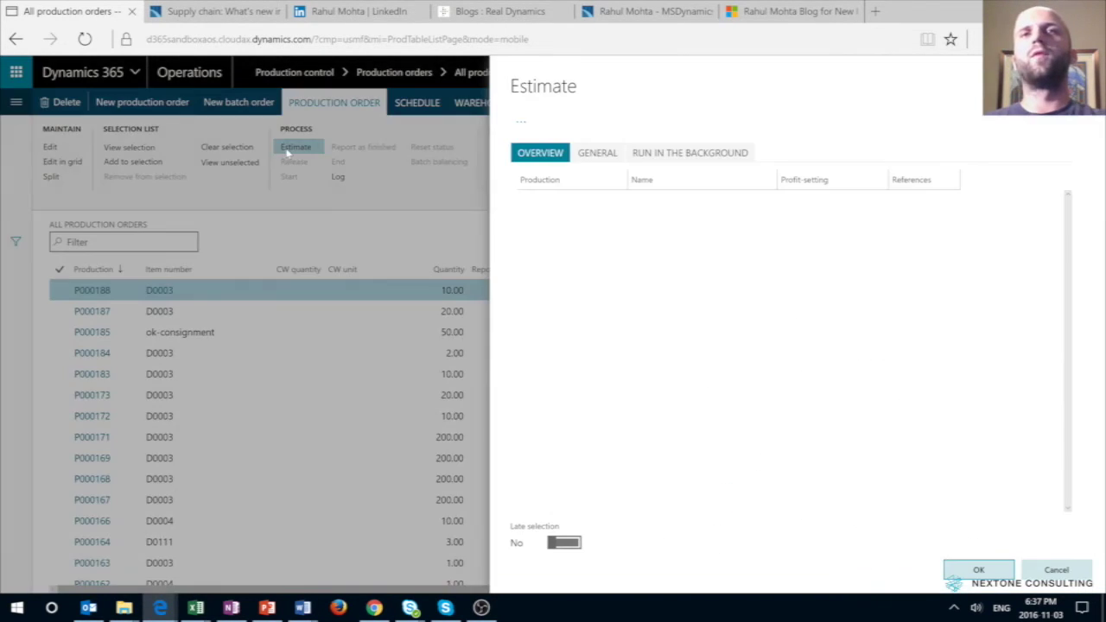
left_click(978, 570)
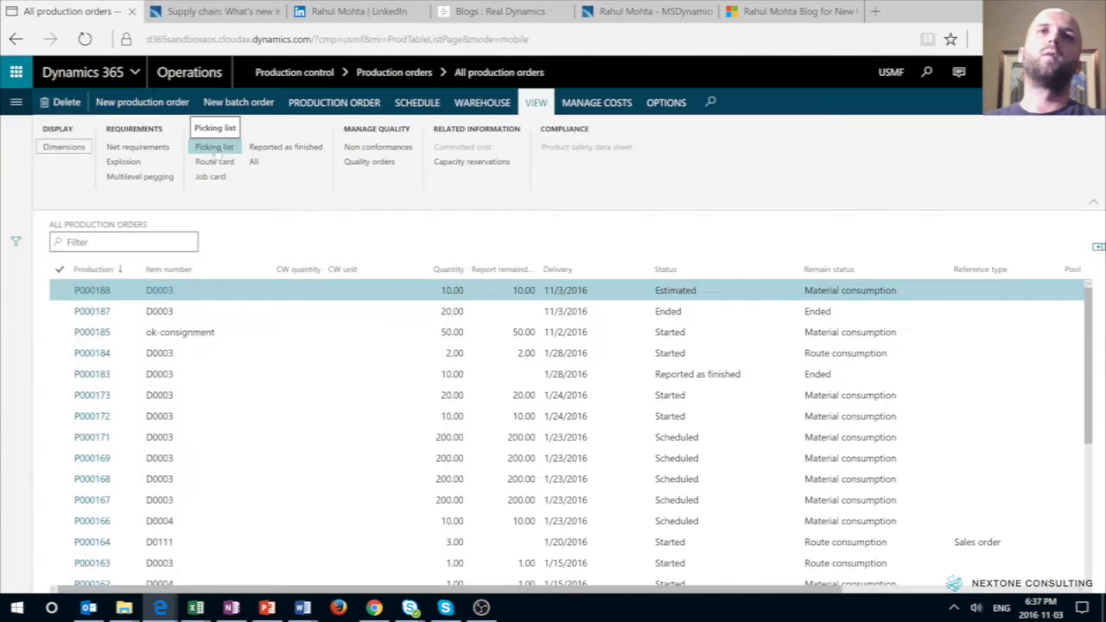
Step: Create a pick list journal for P000188 with a line consuming 10 ok-consignment
left_click(216, 148)
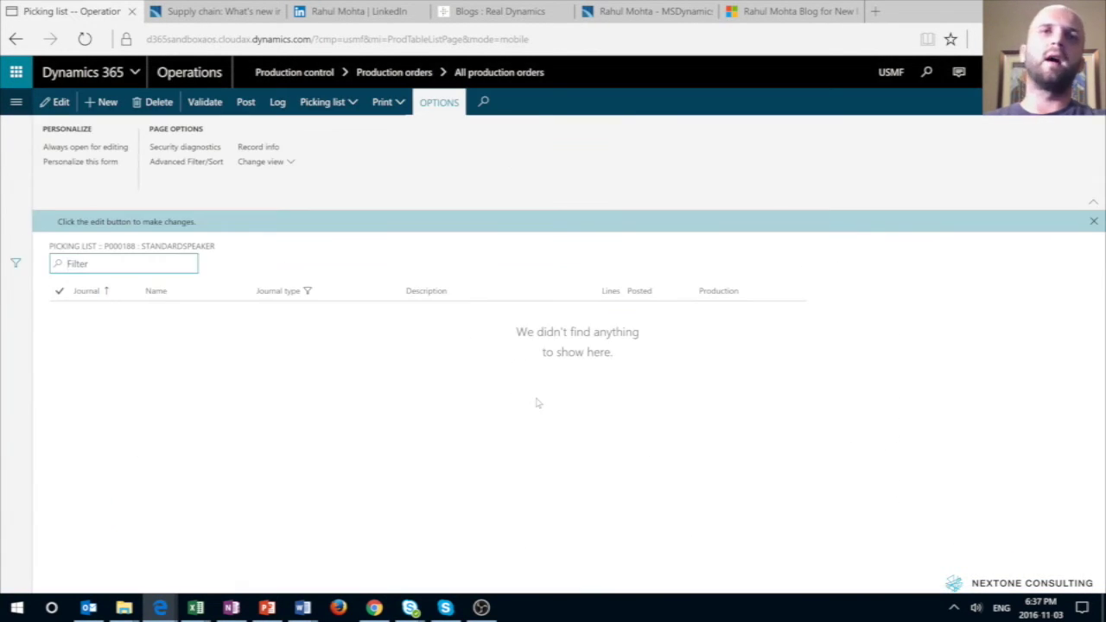
left_click(105, 102)
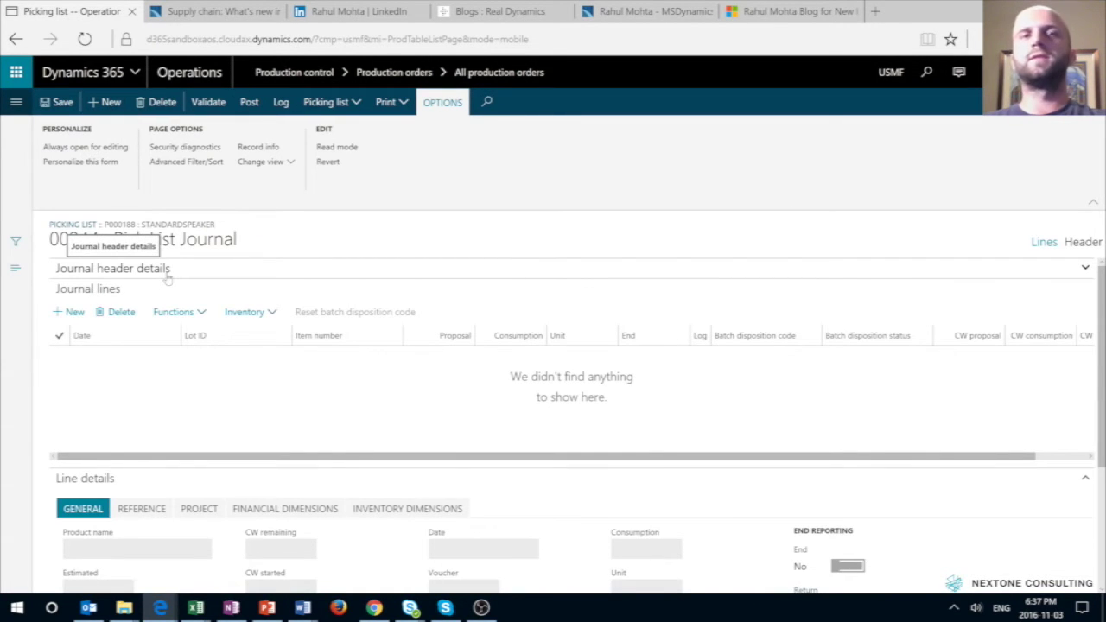
left_click(76, 311)
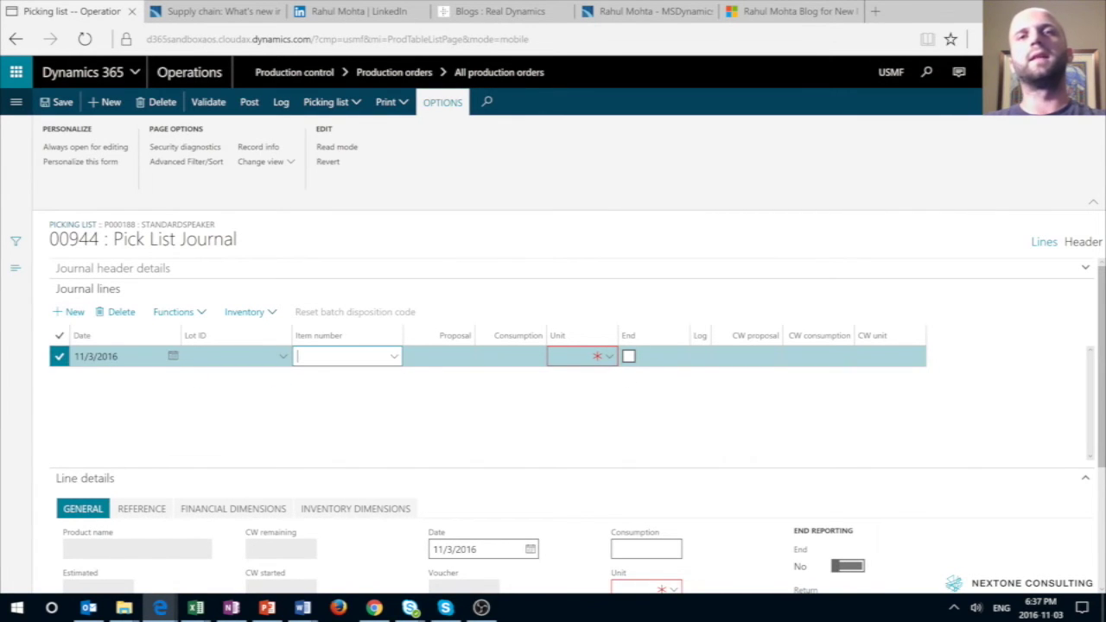
type("ok")
key("Tab")
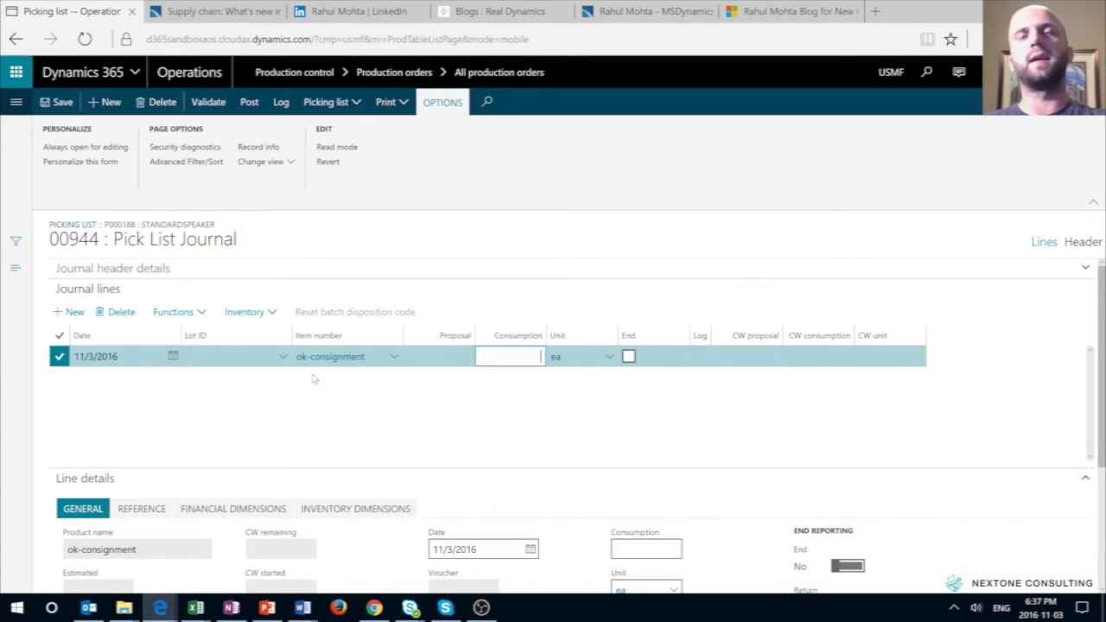
type("10")
key("Tab")
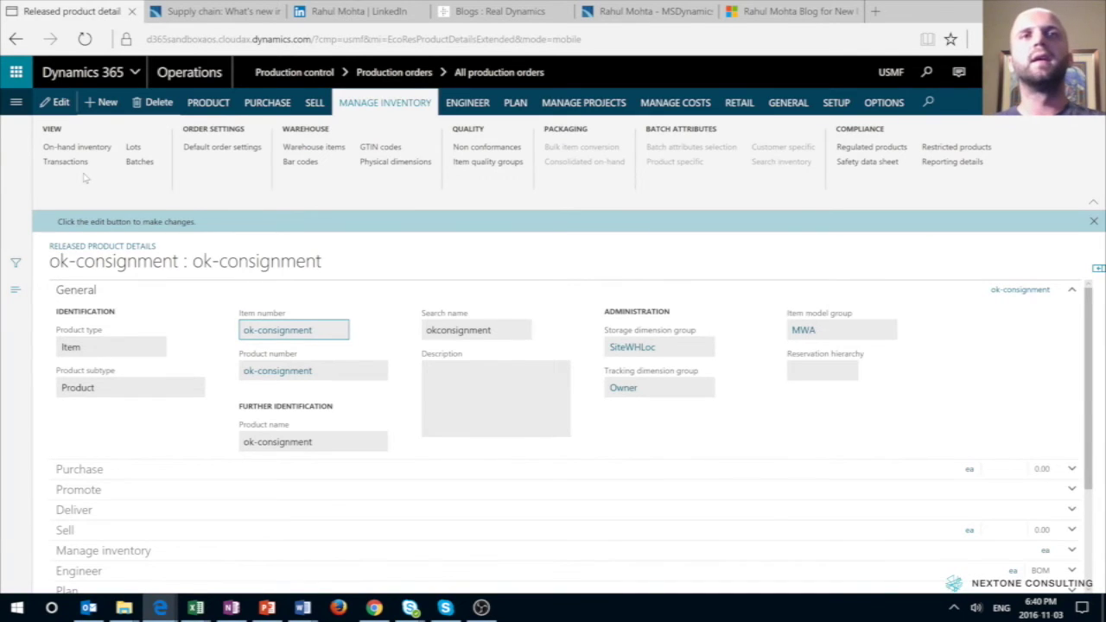
left_click(76, 162)
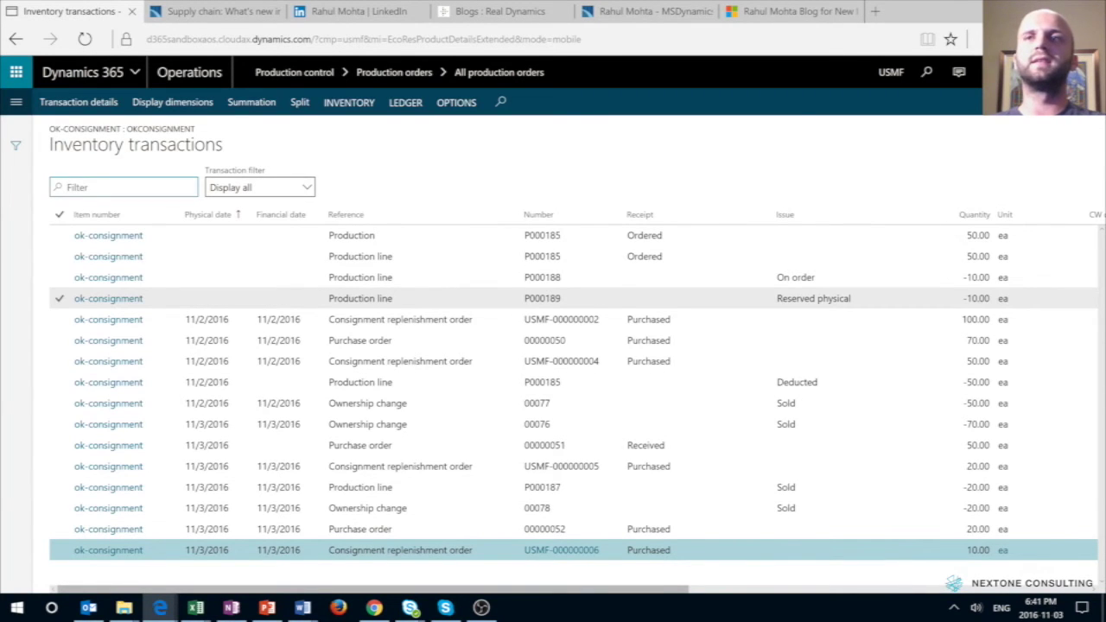
left_click(603, 300)
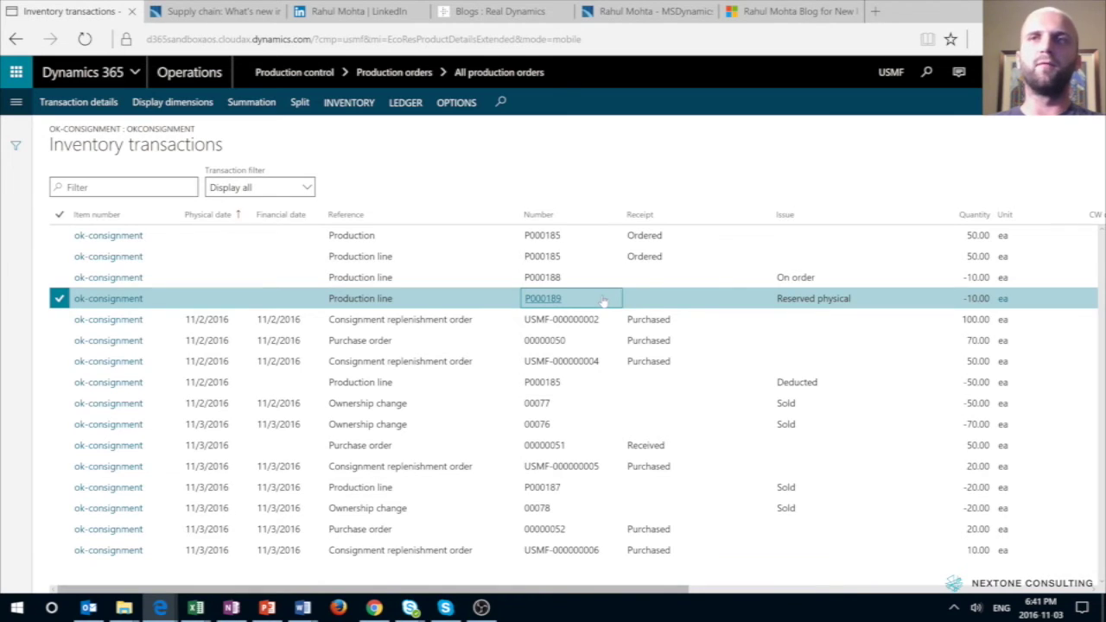
key("Escape")
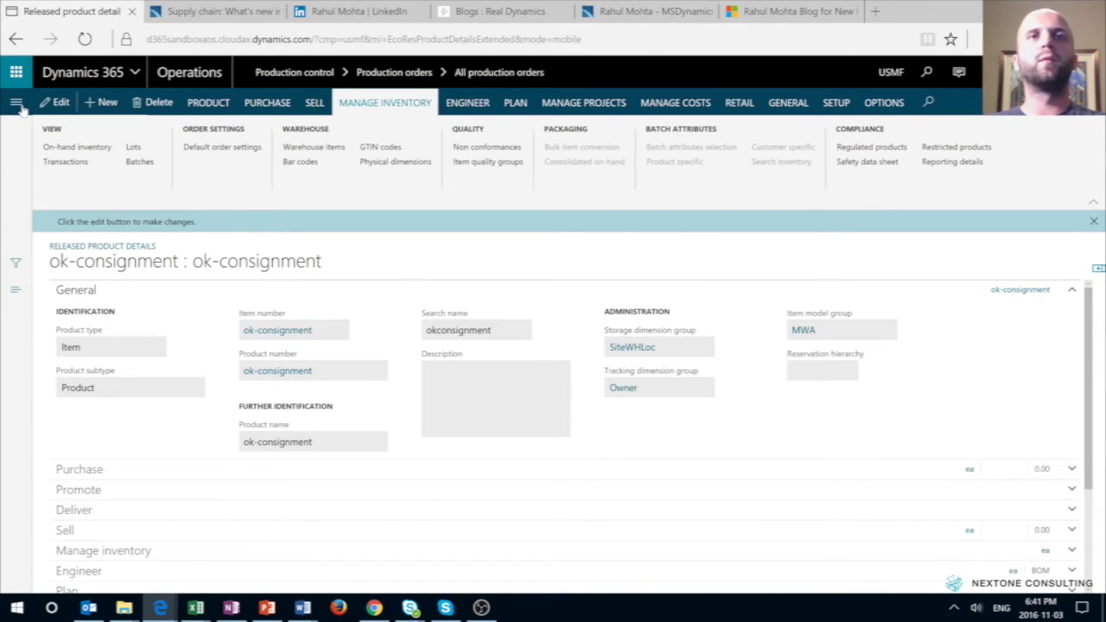
Step: Create a new inventory ownership change journal under Procurement and sourcing > Consignment
left_click(17, 103)
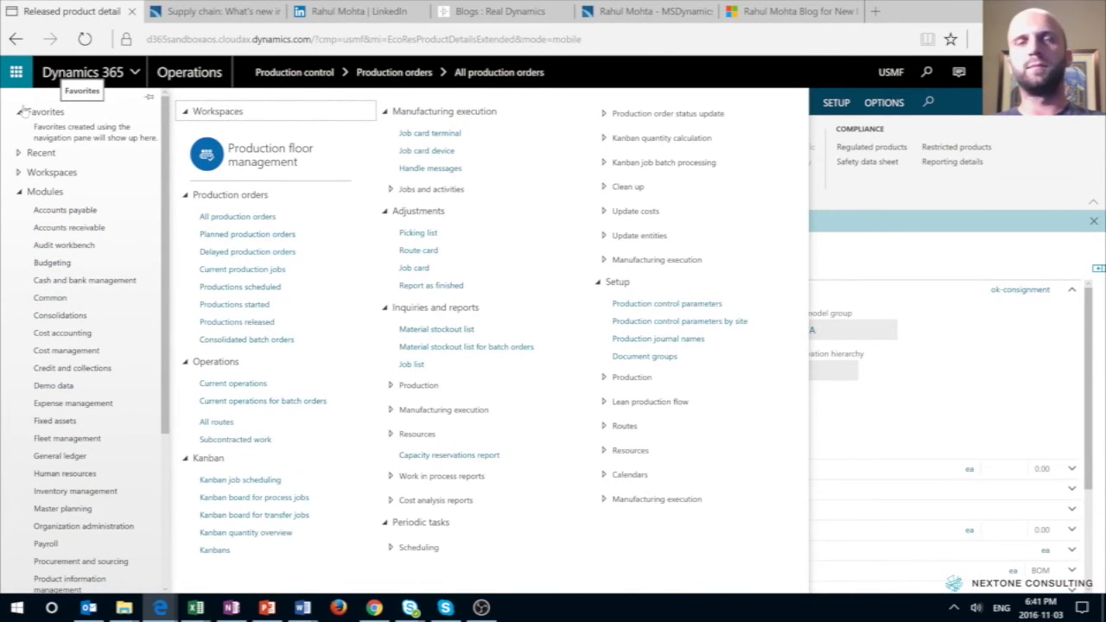
scroll(70, 432, "down", 3)
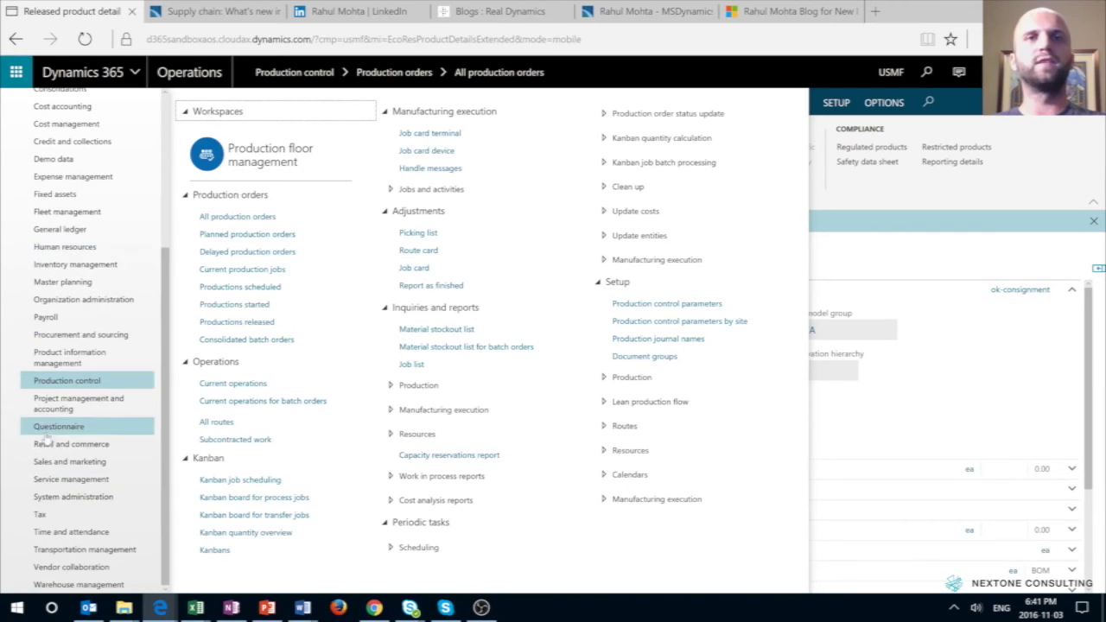
left_click(72, 339)
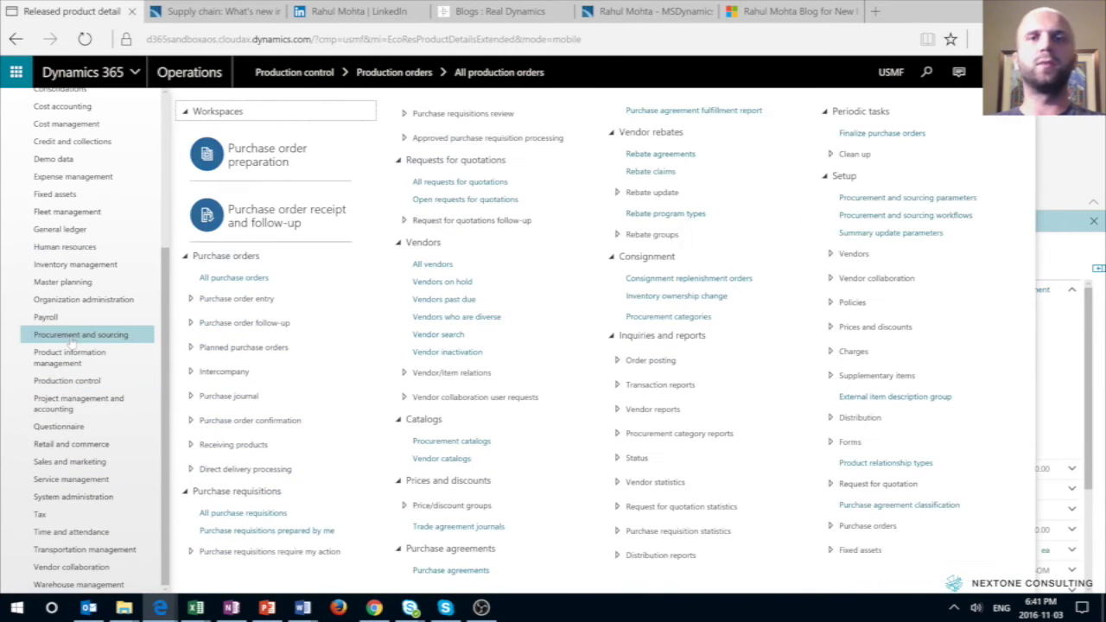
left_click(692, 297)
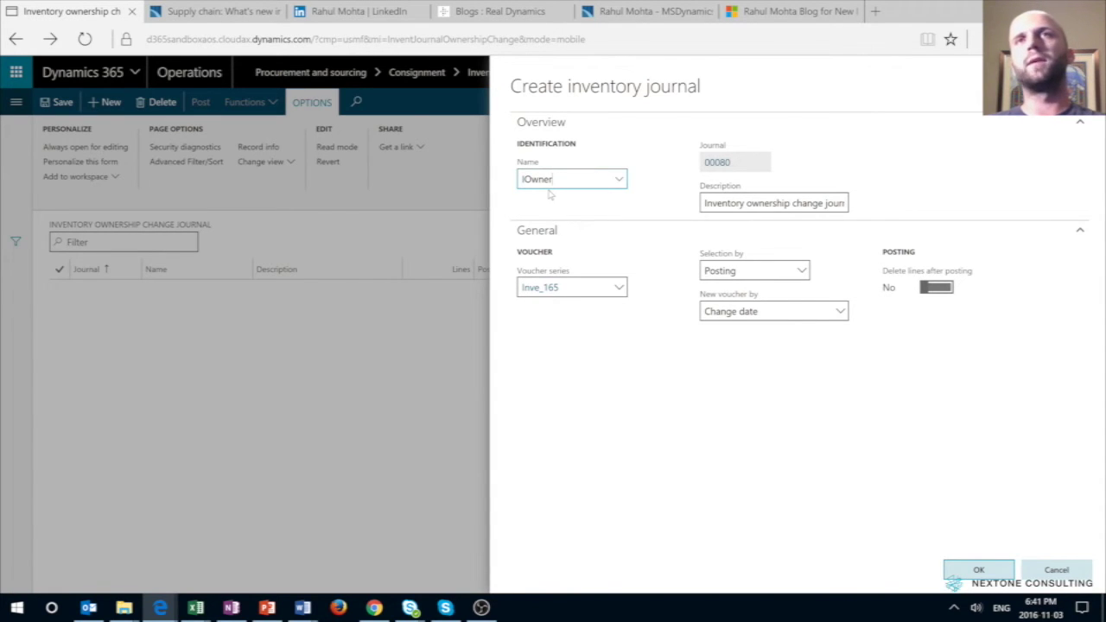
left_click(968, 570)
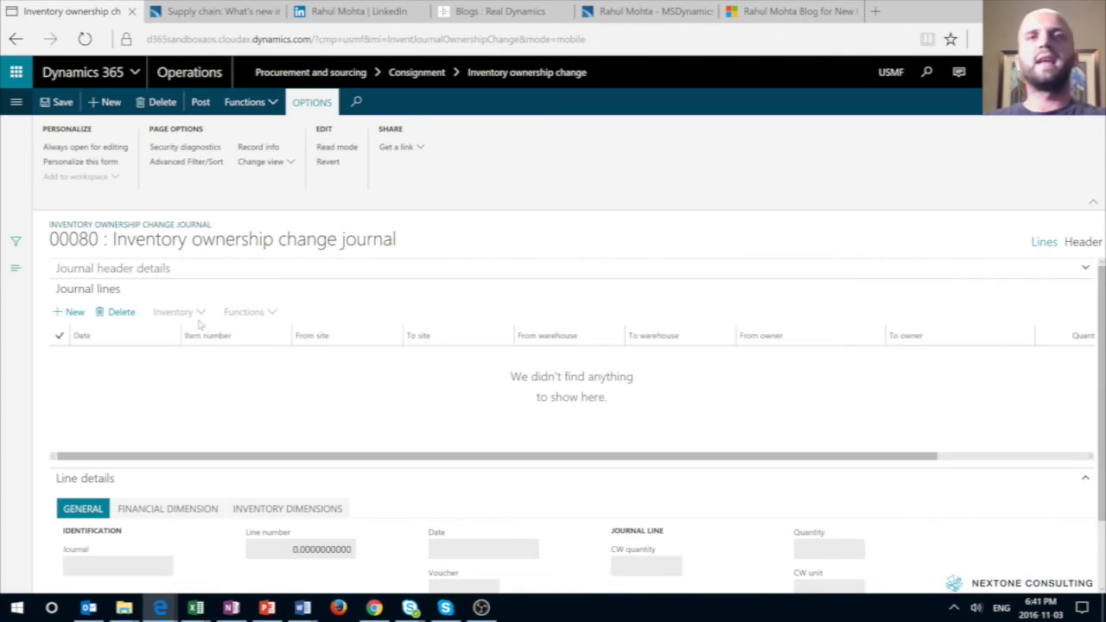
Step: Generate journal lines from production orders, keeping Picked and Reserved physical as included statuses
left_click(273, 103)
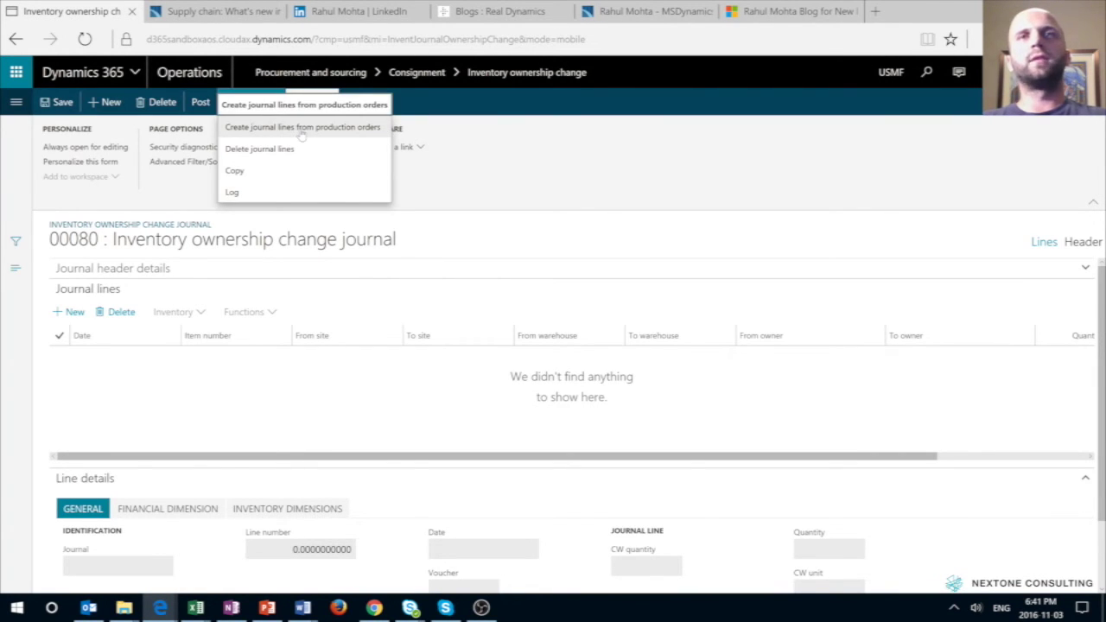
left_click(301, 128)
left_click(833, 163)
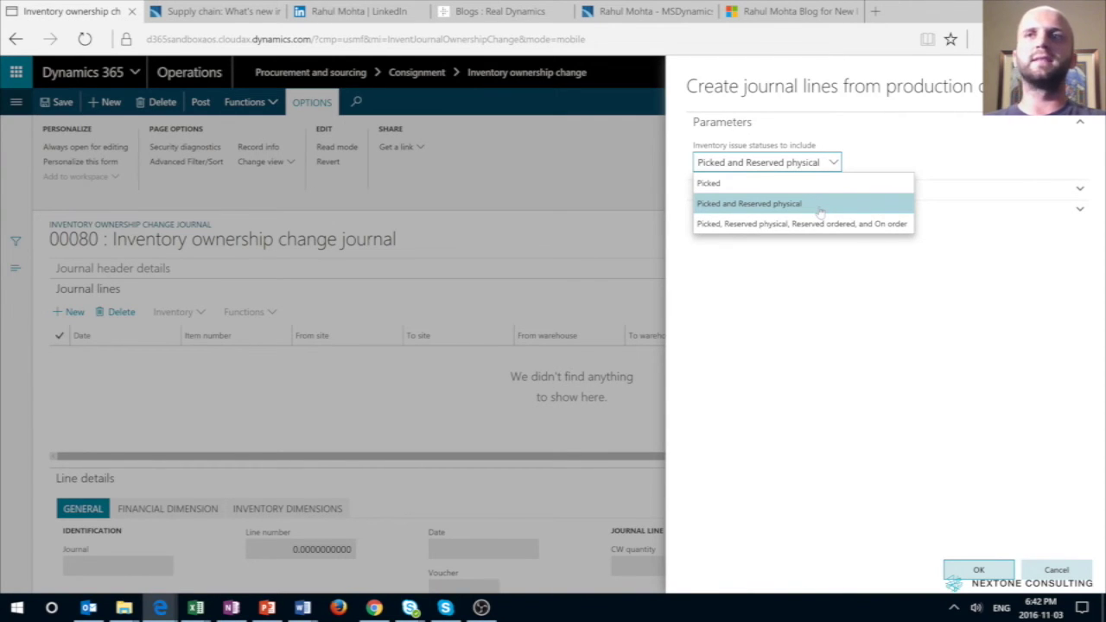
left_click(818, 211)
left_click(978, 570)
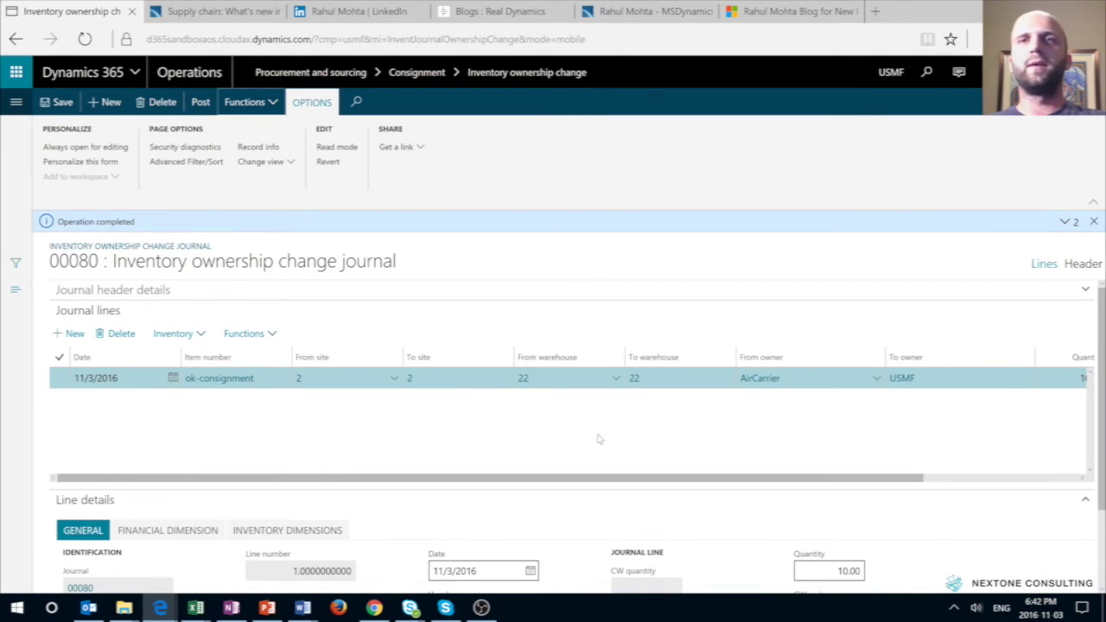
Step: Check the line's from and to inventory dimensions, then post journal 00080
scroll(565, 457, "right", 5)
left_click(294, 531)
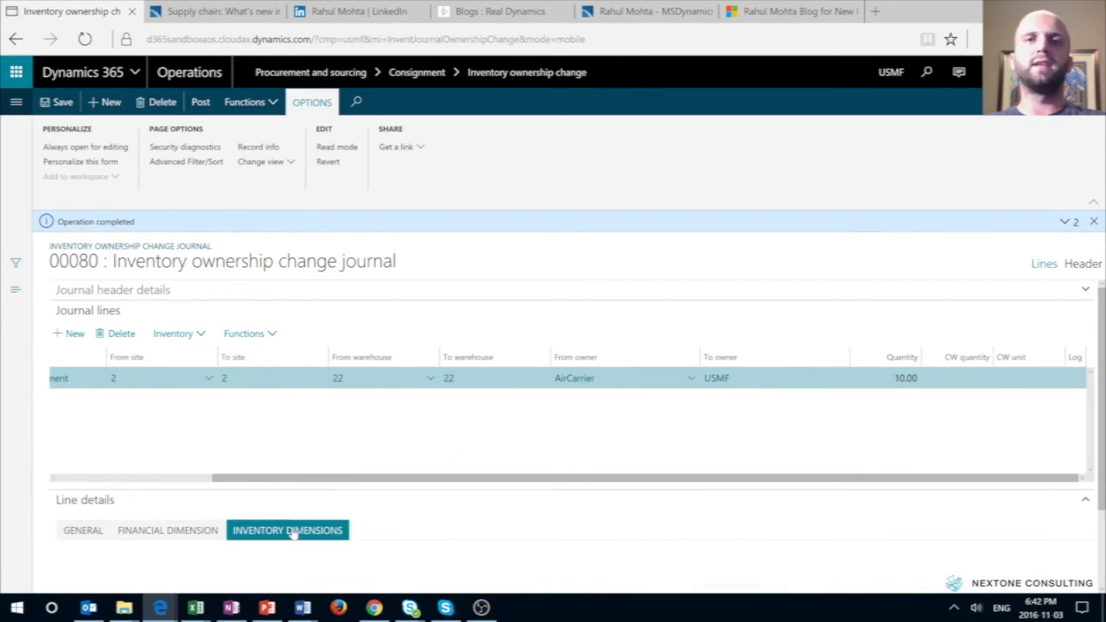
scroll(662, 453, "down", 3)
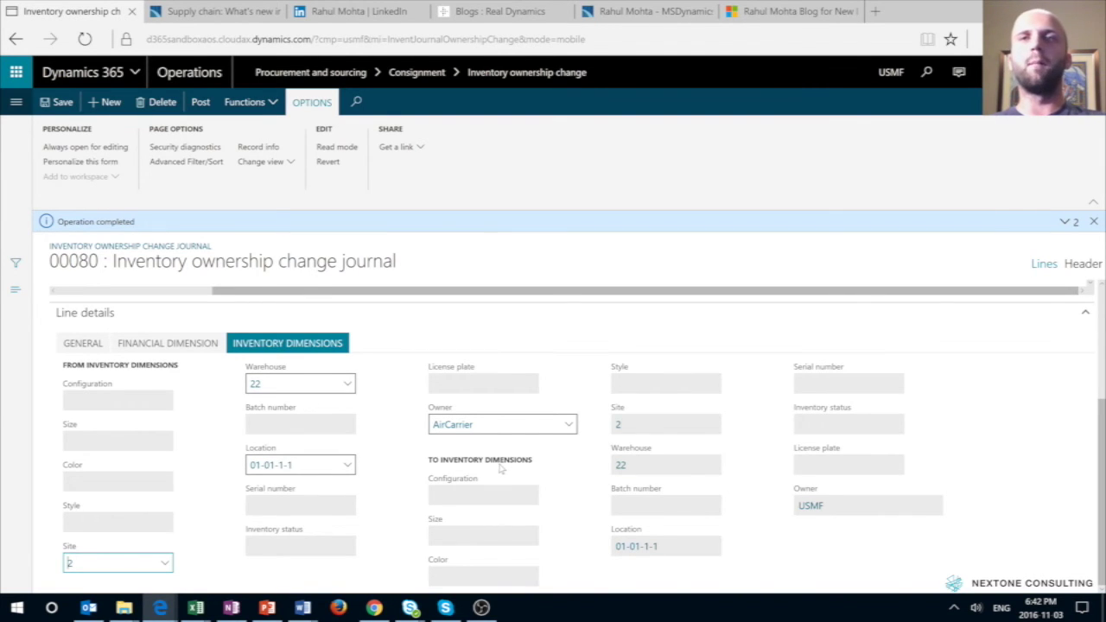
left_click(200, 102)
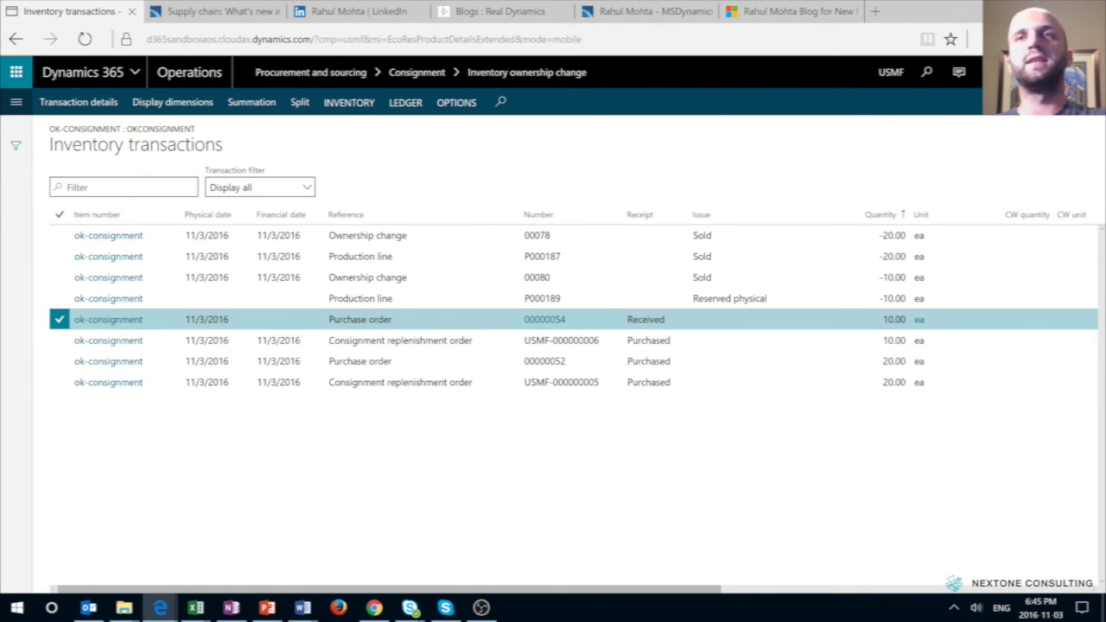
left_click(656, 298)
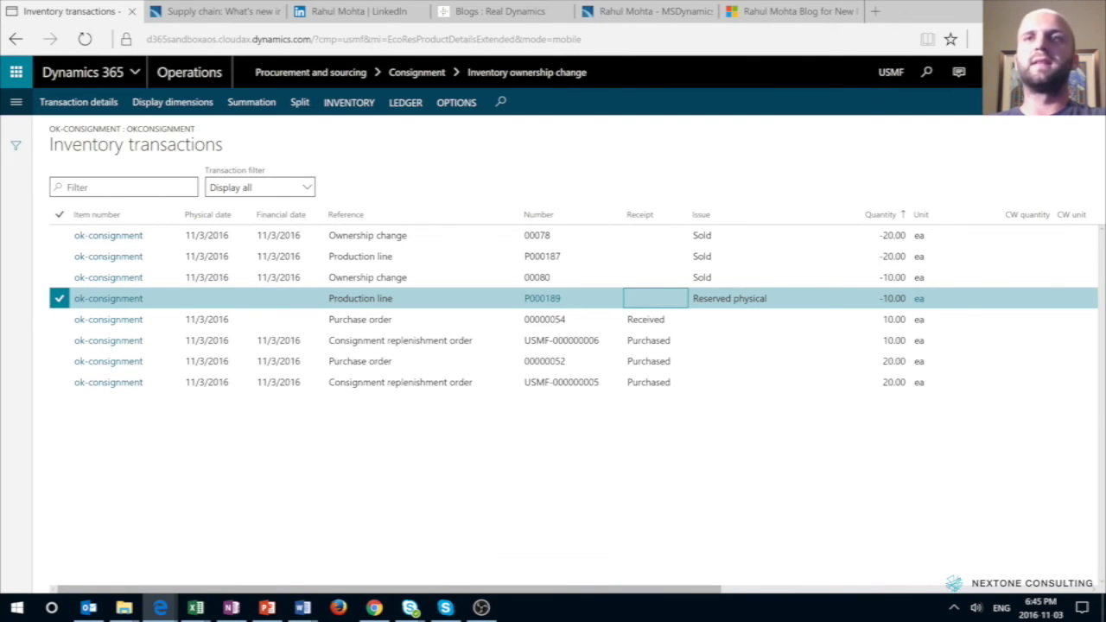
left_click(656, 278)
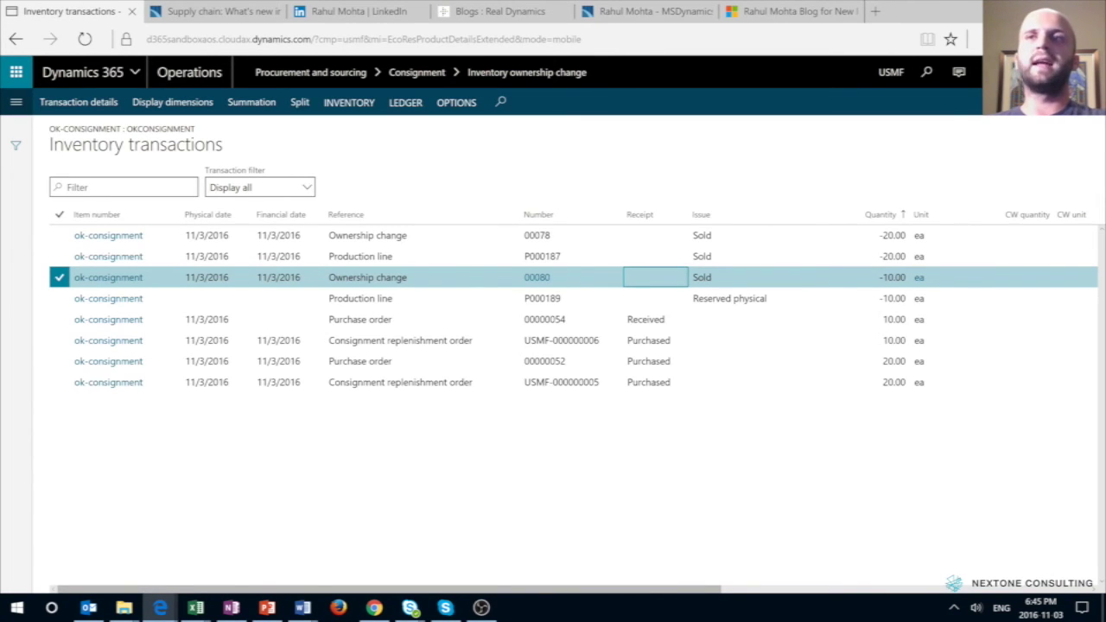
key("Down")
key("Down")
key("Down")
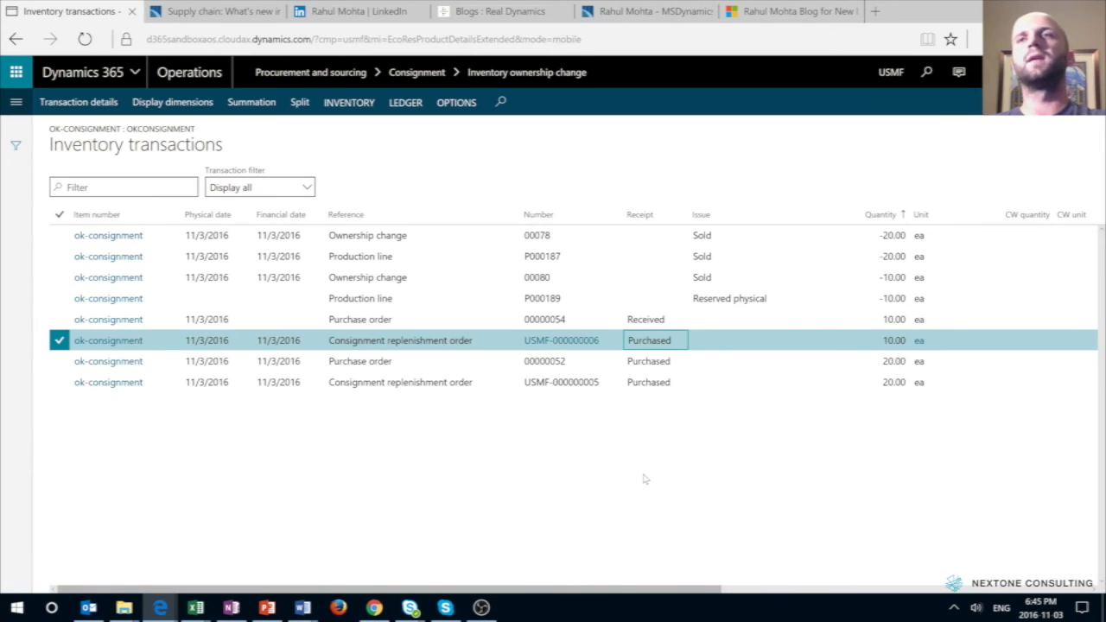
key("shift+Up")
key("shift+Up")
key("shift+Up")
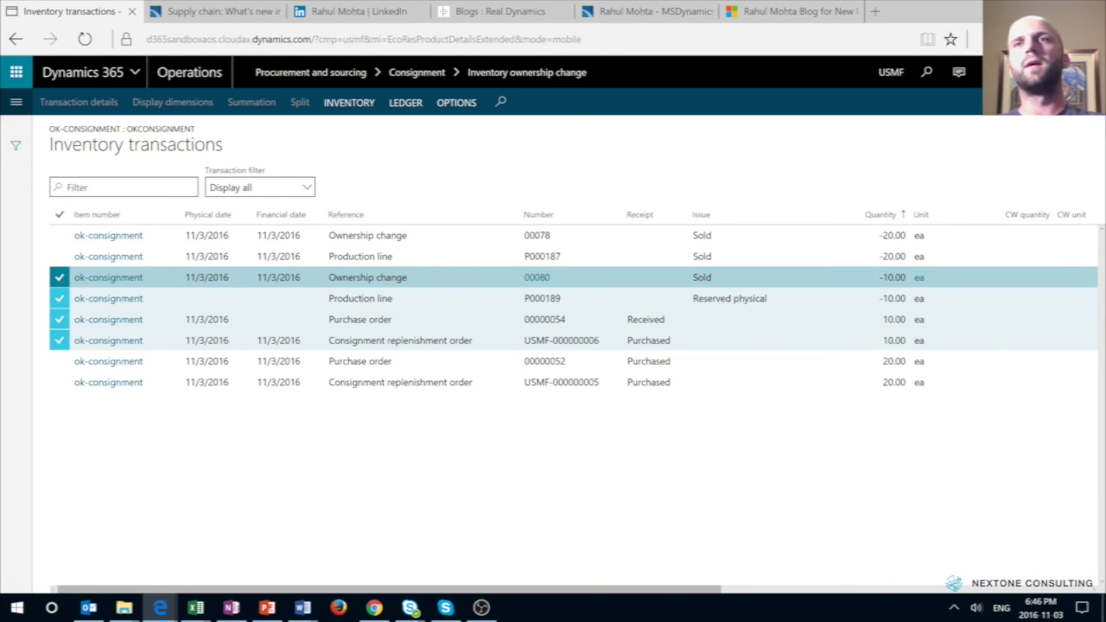
Step: Scroll the transactions to the Owner column, then show the Vendor collaboration module pages
scroll(571, 309, "right", 5)
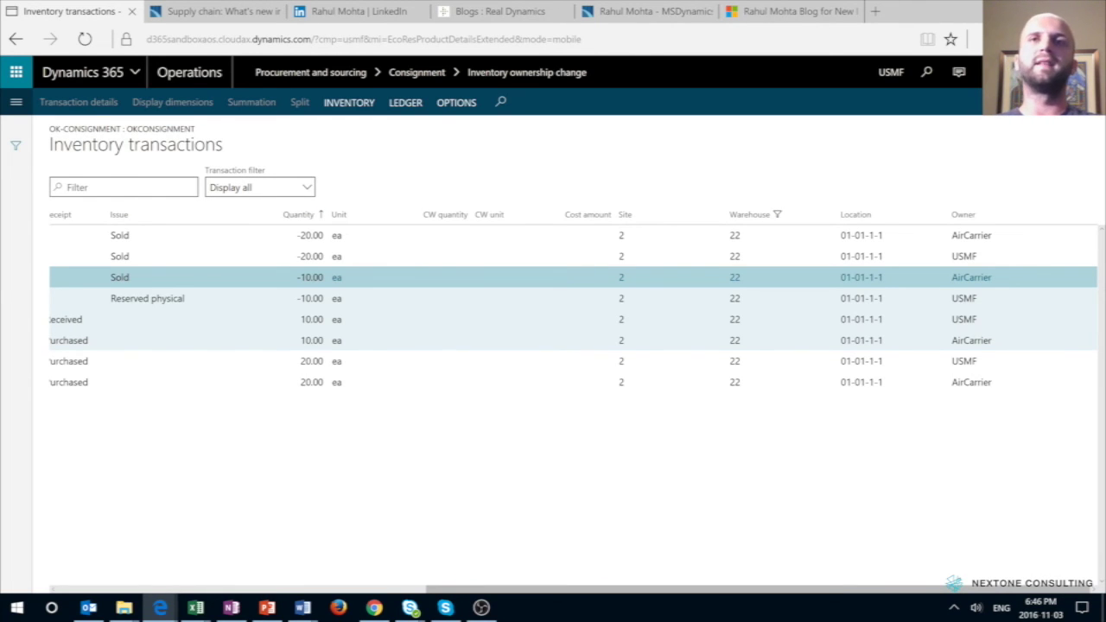
left_click(16, 102)
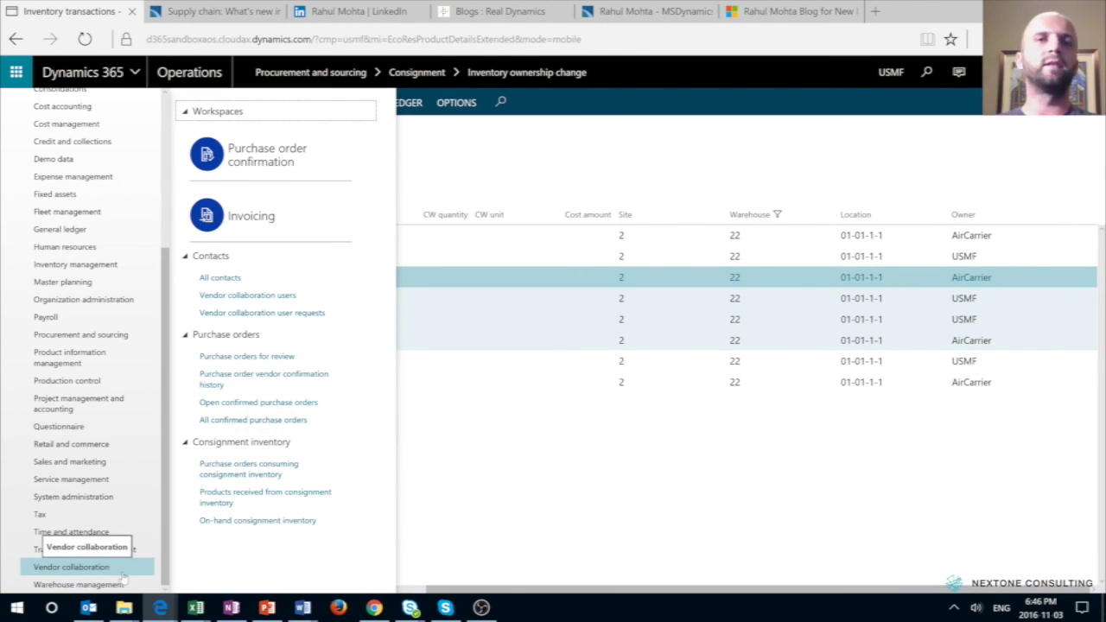
Step: Review purchase orders consuming consignment inventory and show details of purchase order 00000054
left_click(249, 468)
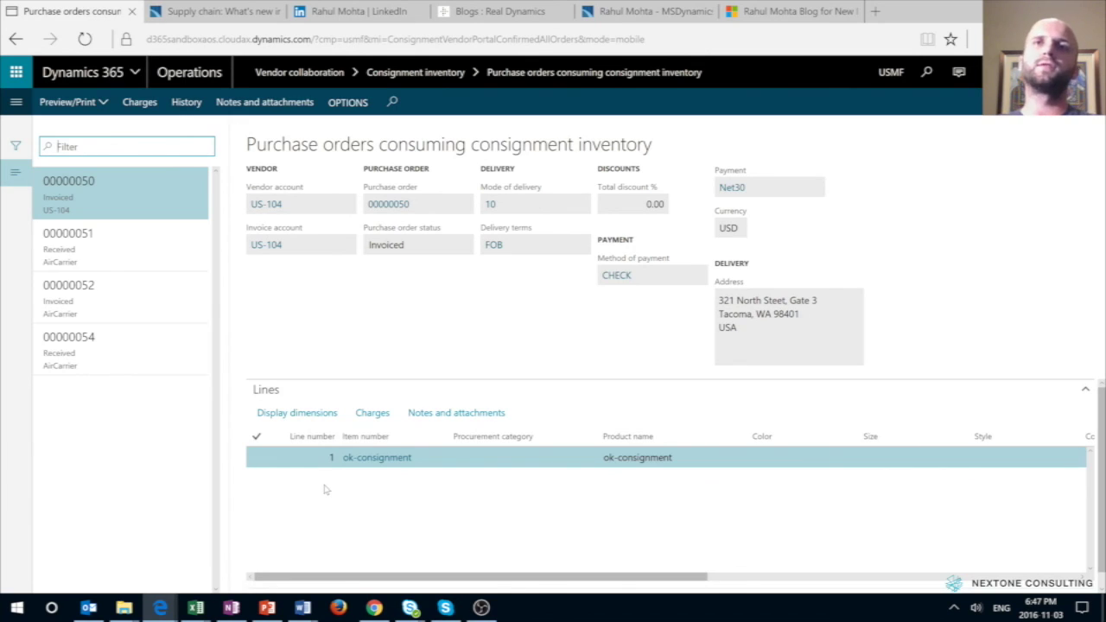
left_click(91, 368)
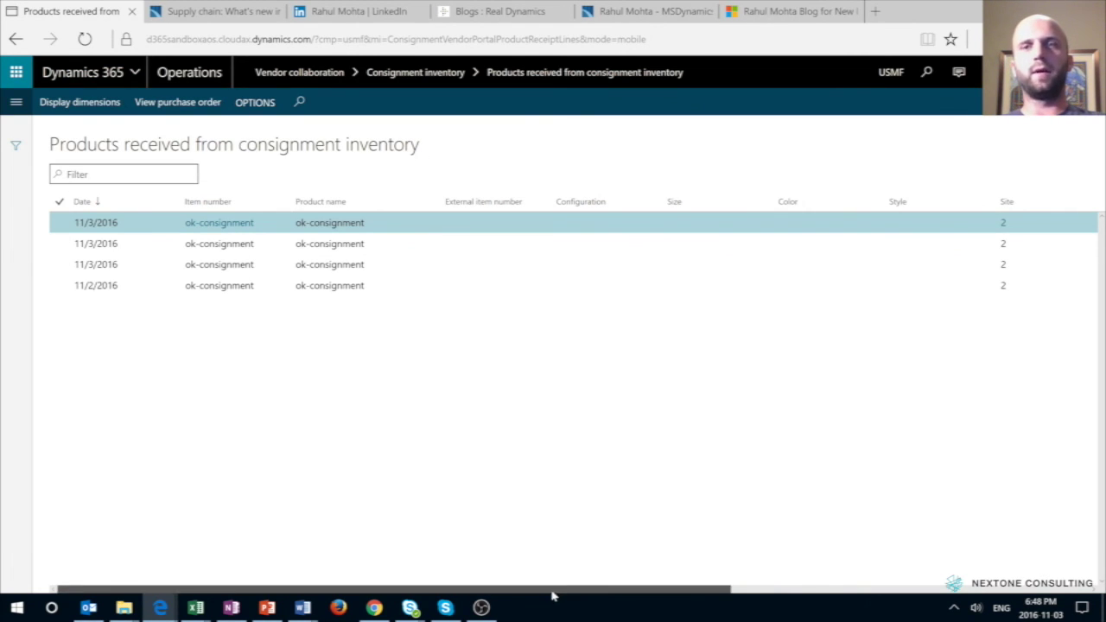
Step: Review received quantities of 10, 20, 50 and 70 ea, then go to On-hand consignment inventory
left_click_drag(556, 591, 885, 614)
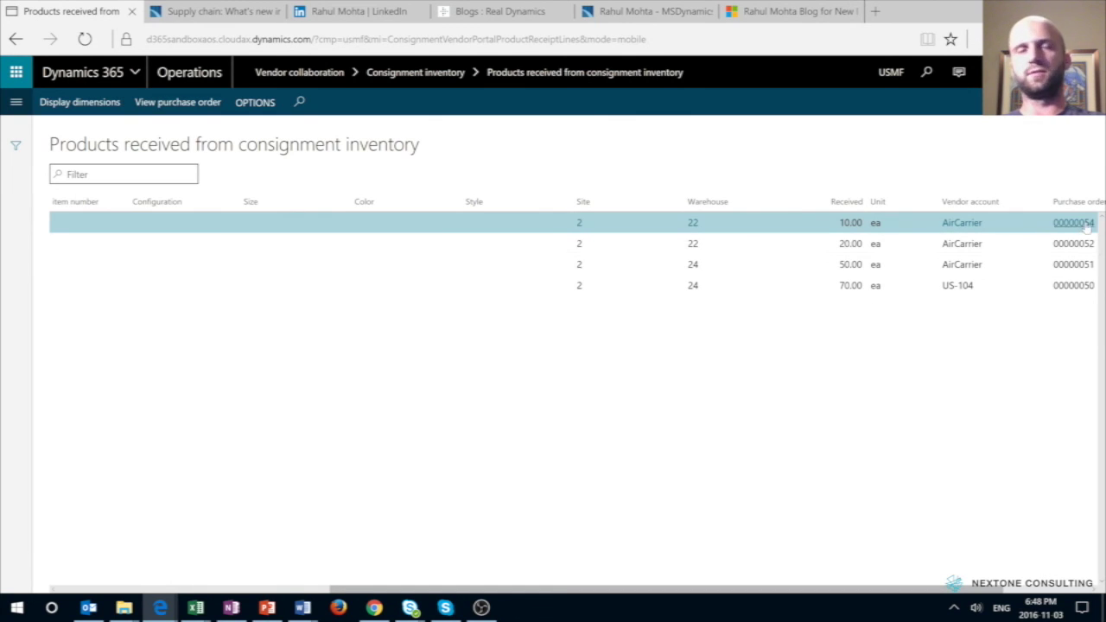
left_click(15, 102)
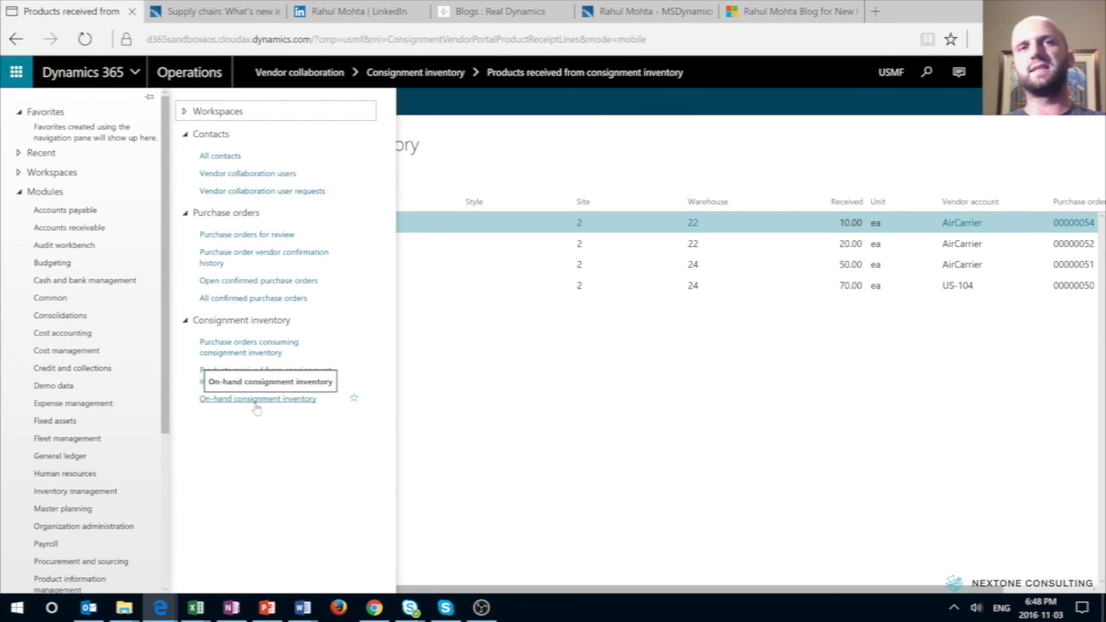
left_click(256, 402)
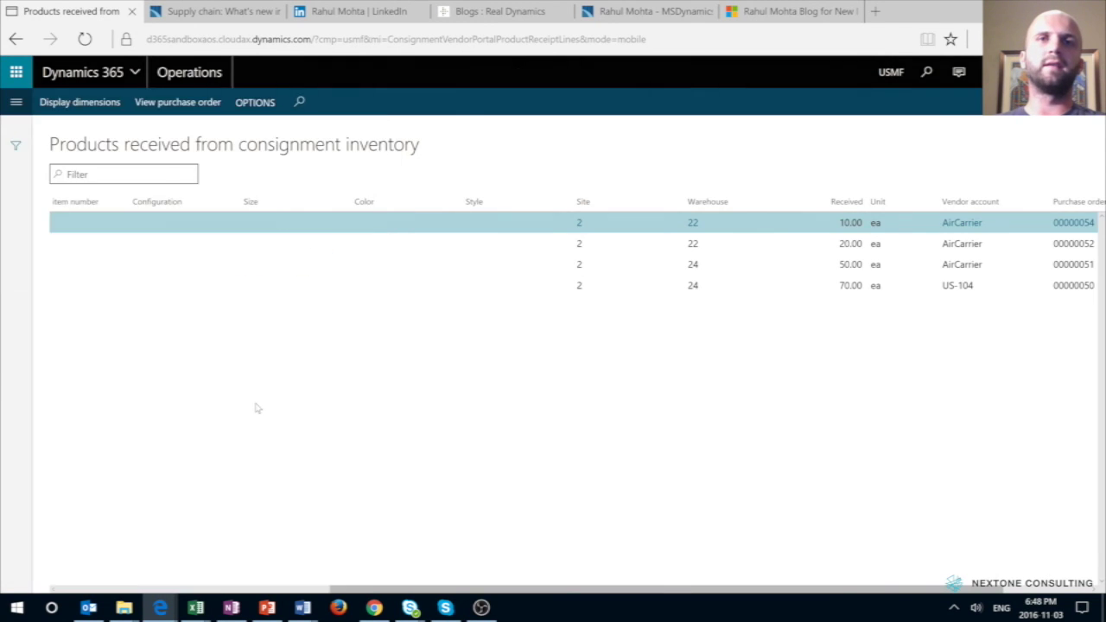